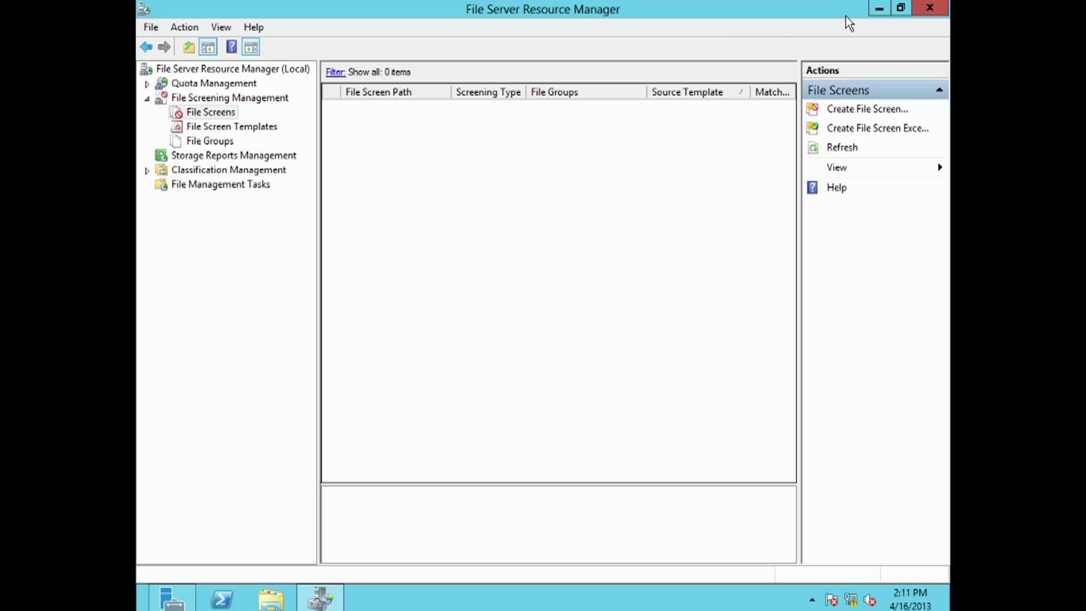
- Close the open quota properties dialog for C:\Share and exit File Server Resource Manager
click(931, 9)
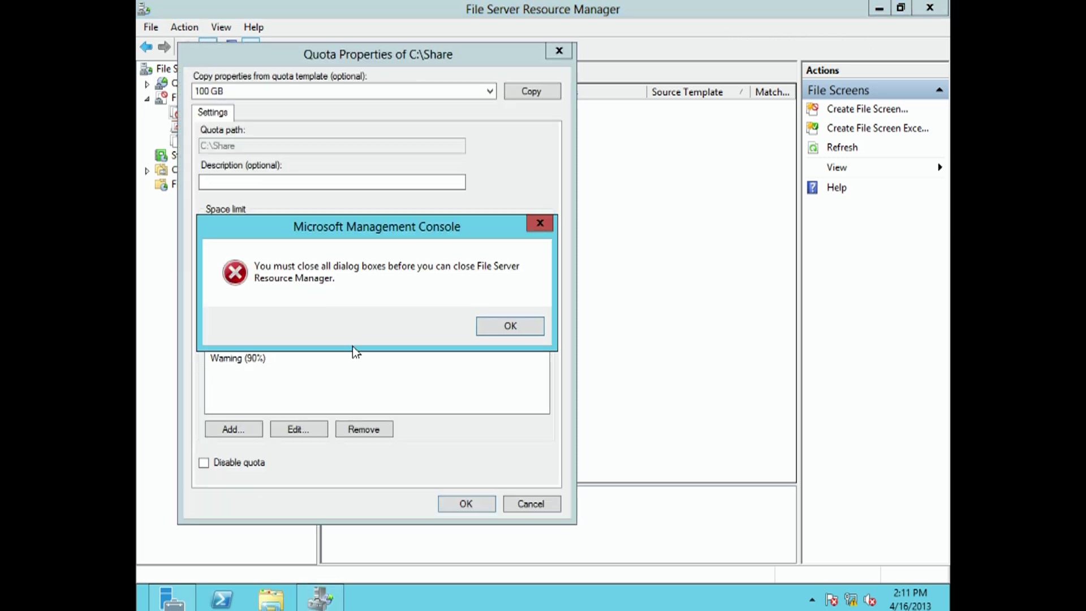
click(497, 327)
click(489, 507)
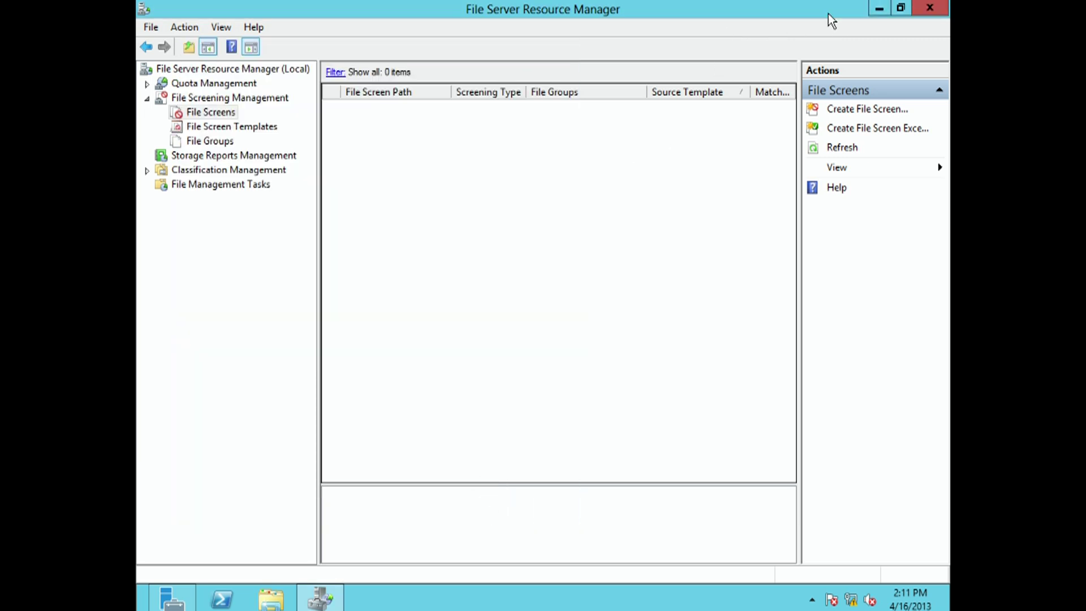
click(931, 5)
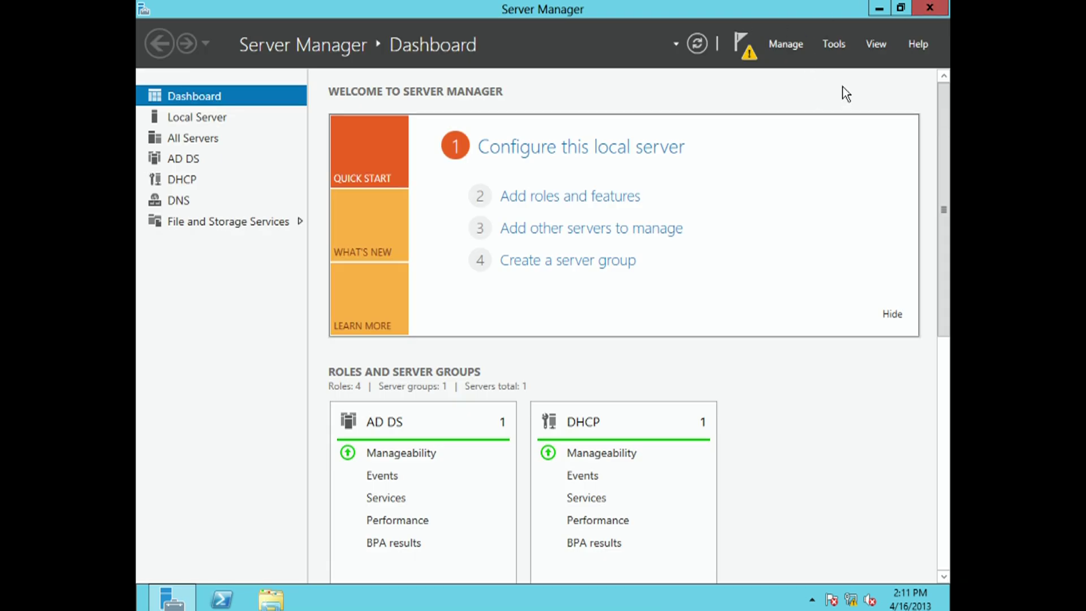
- Examine the role services under File and iSCSI Services in the Add Roles and Features wizard, and cancel the wizard without installing
click(797, 48)
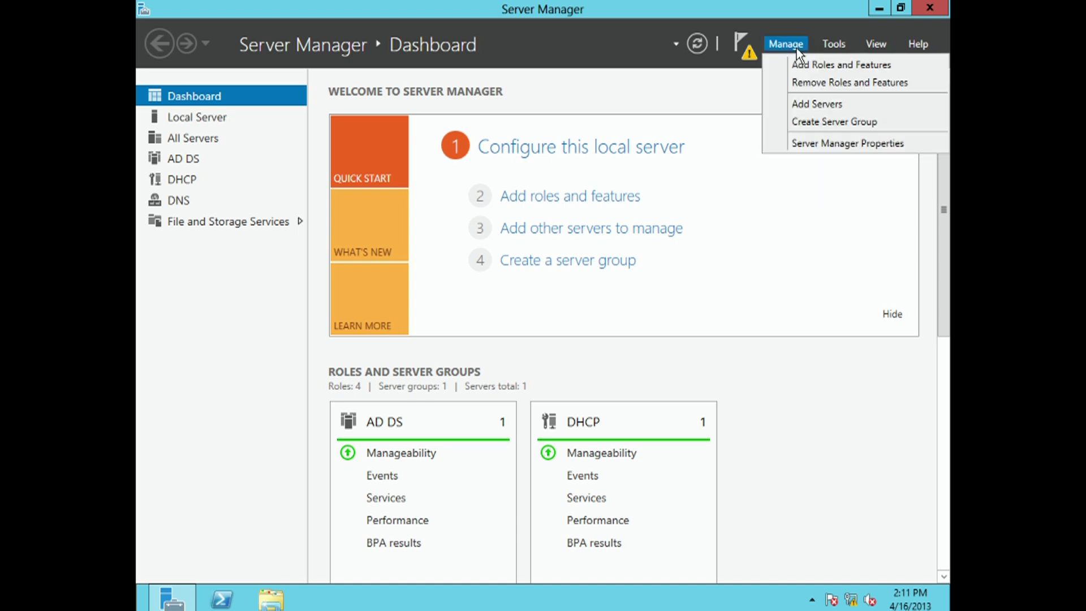
click(820, 69)
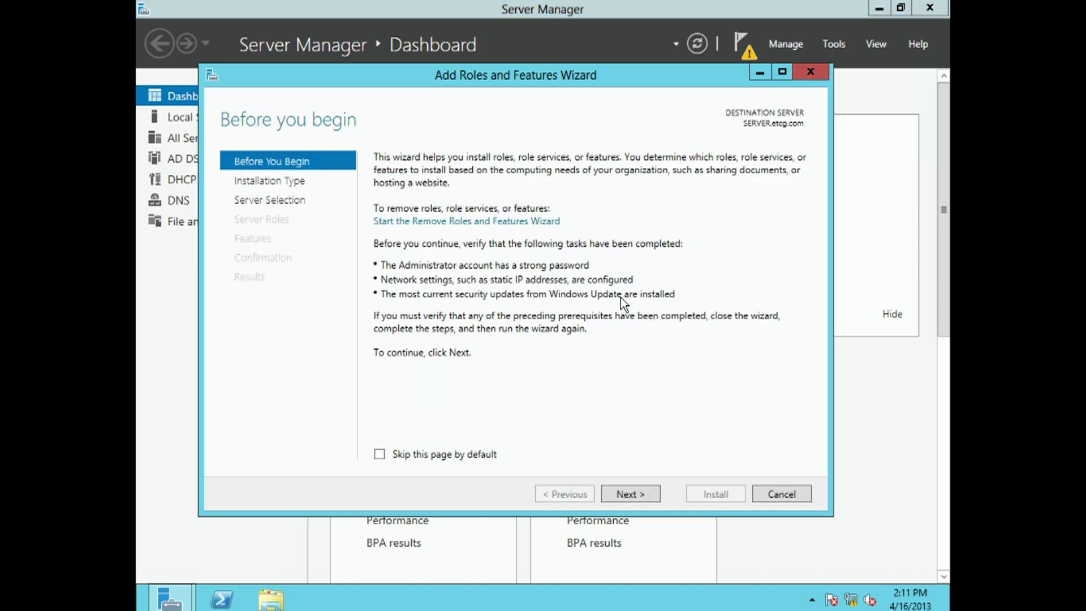
click(619, 493)
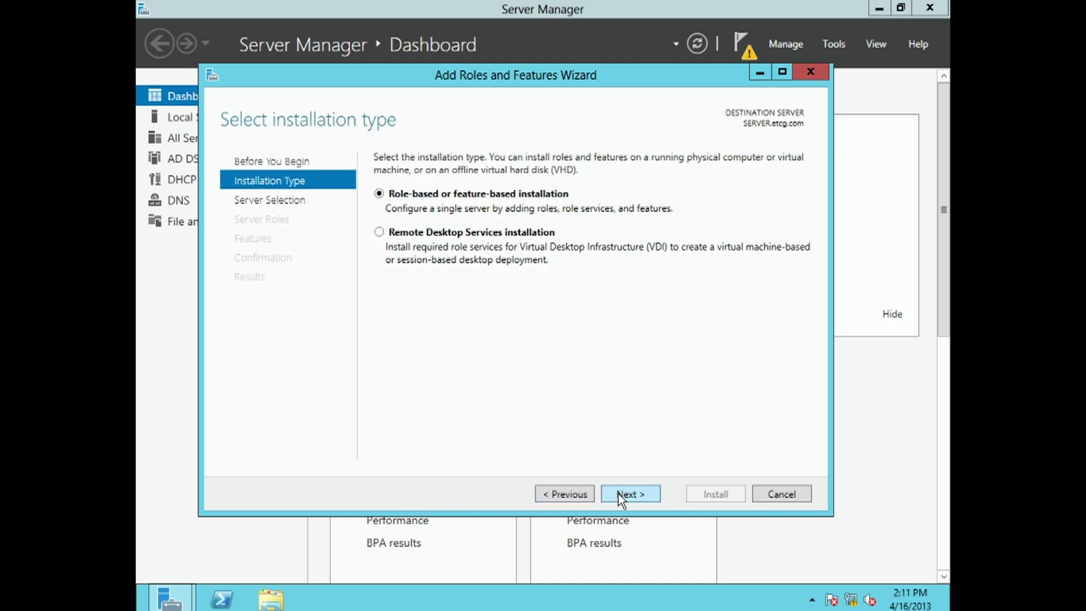
click(619, 493)
click(619, 494)
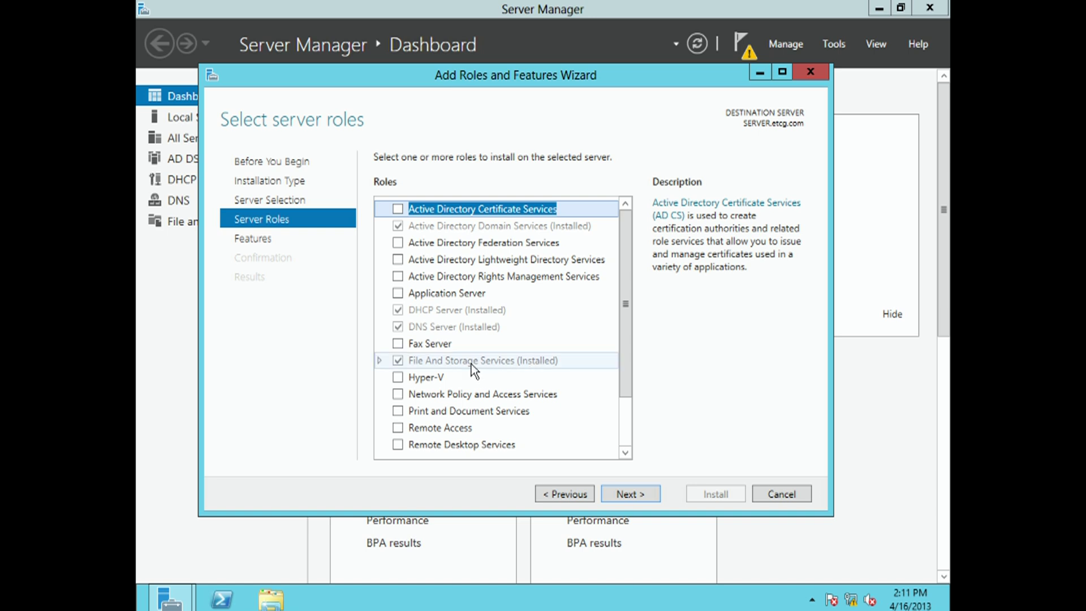
click(380, 361)
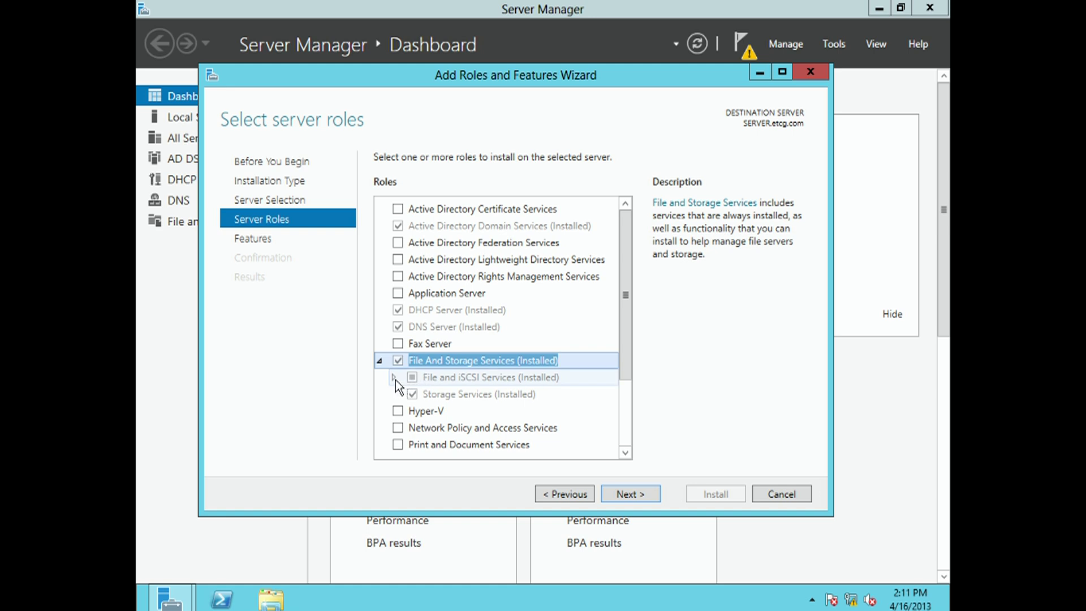
click(394, 377)
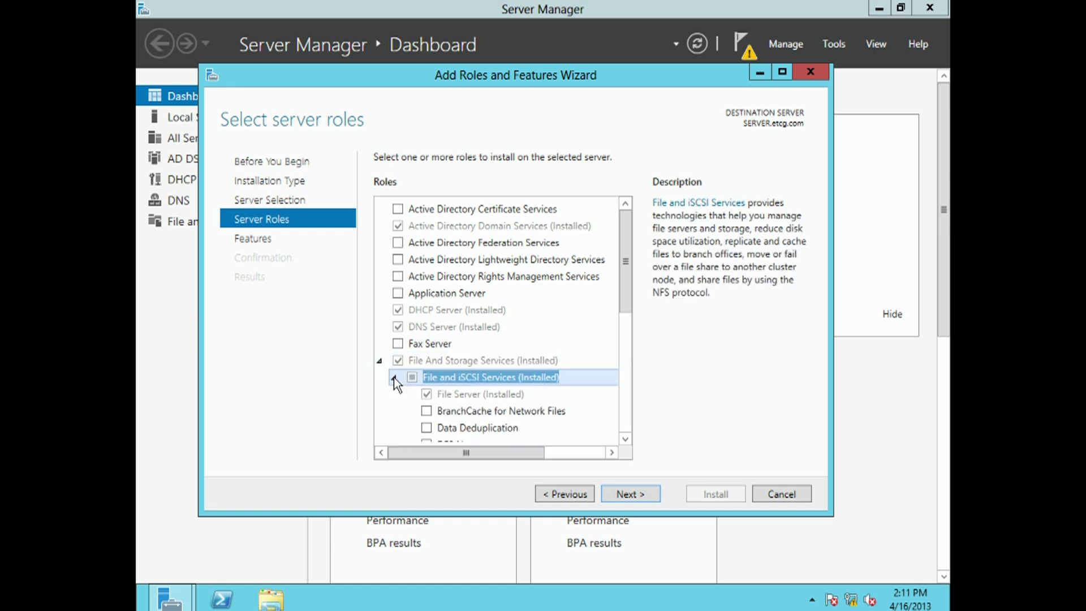
drag(626, 296, 615, 355)
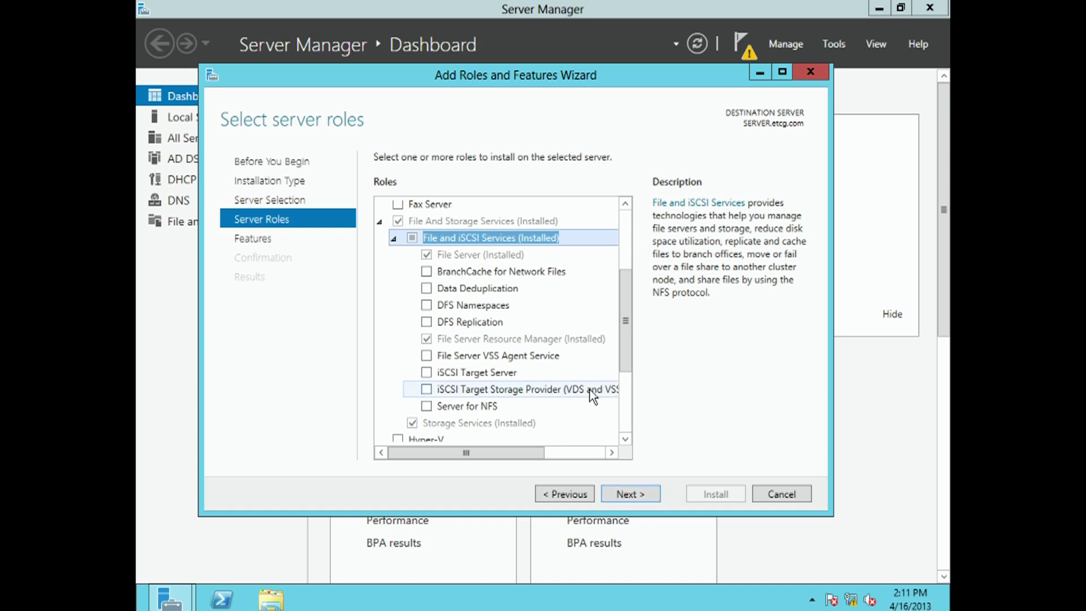
click(787, 491)
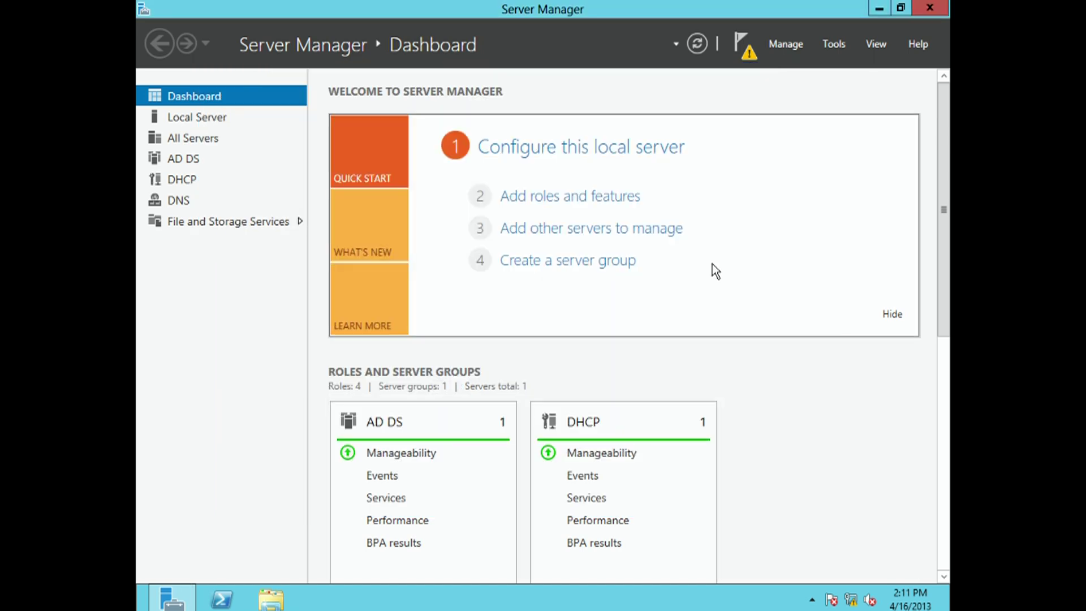
- Switch to File Server Resource Manager and expand File Screening Management
click(833, 45)
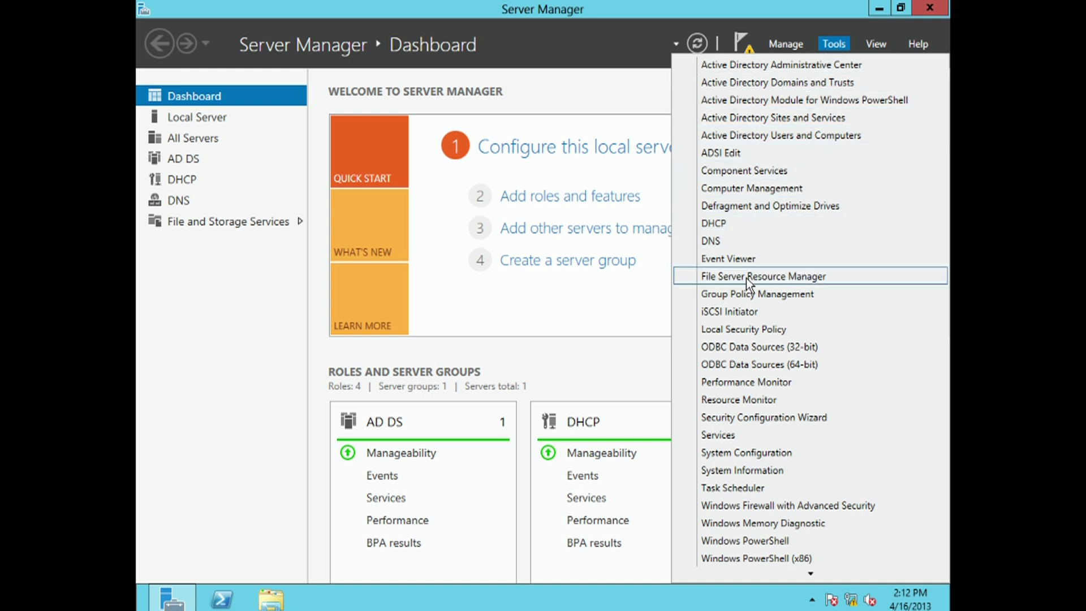
click(784, 277)
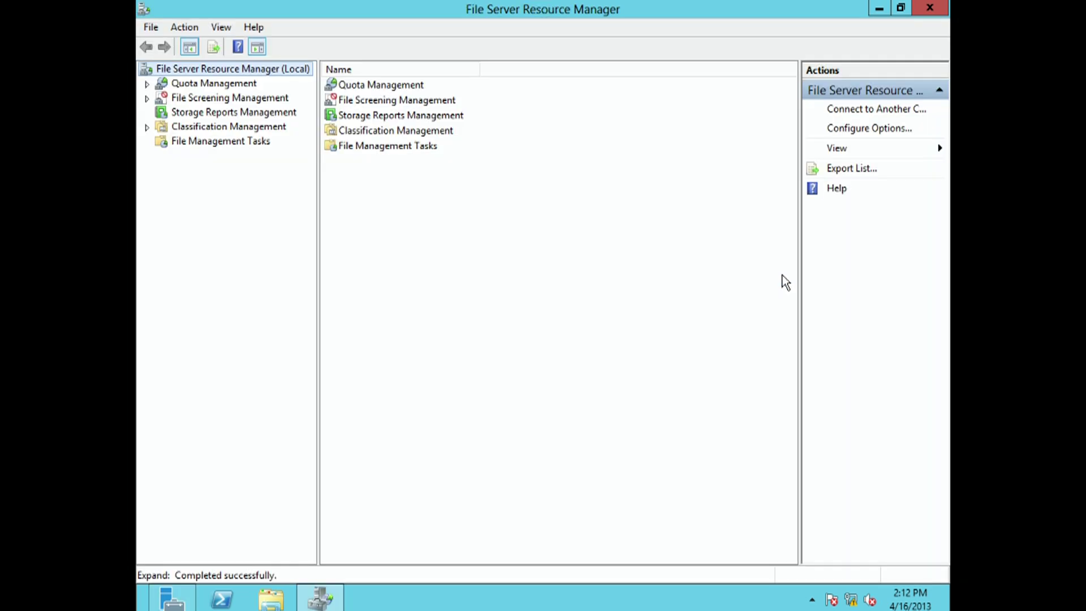
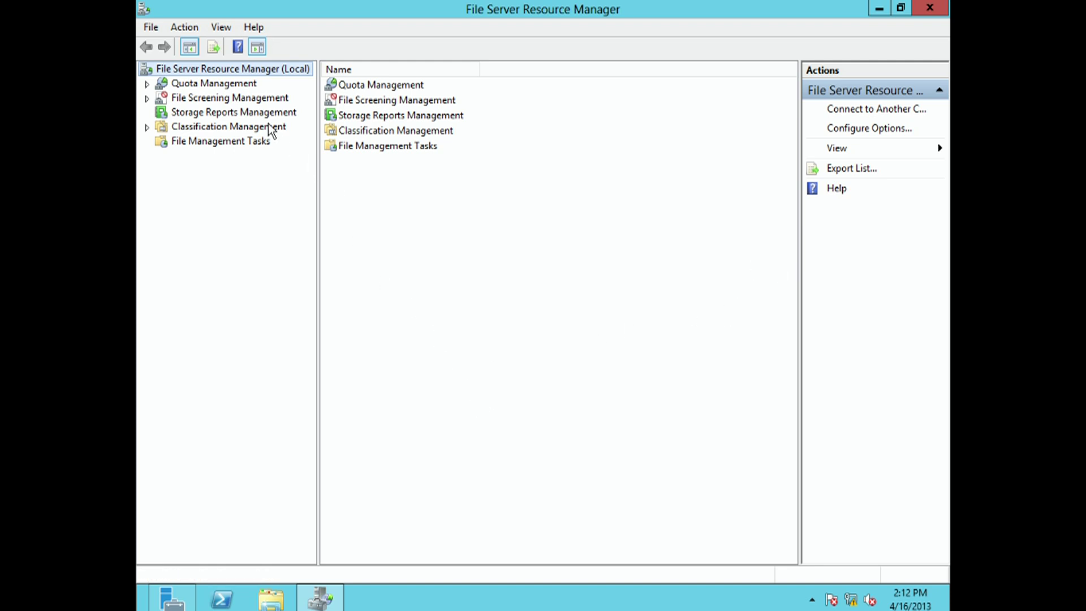
click(249, 84)
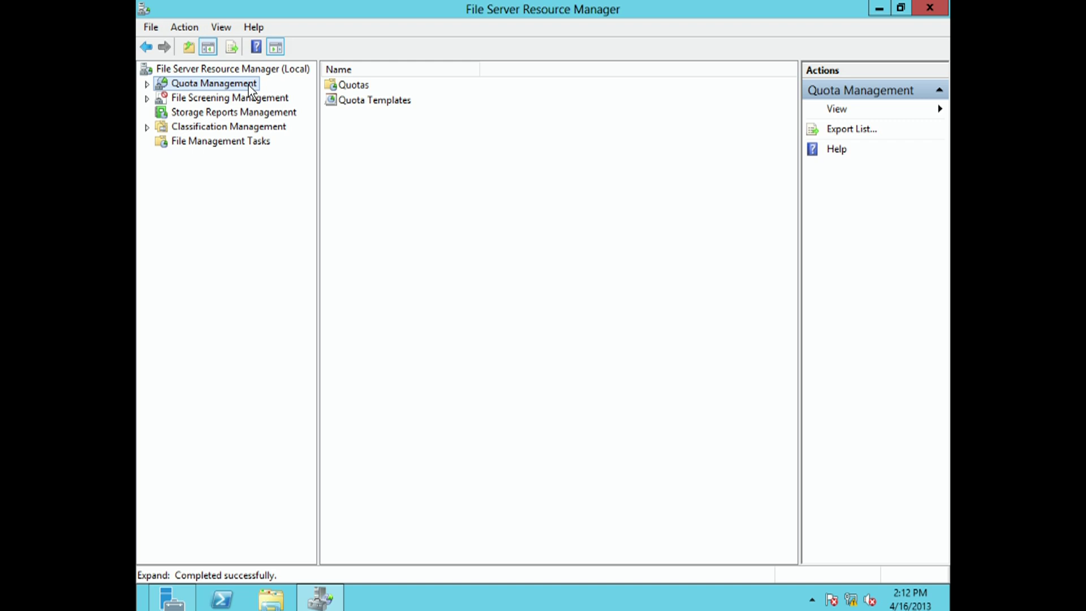
click(225, 101)
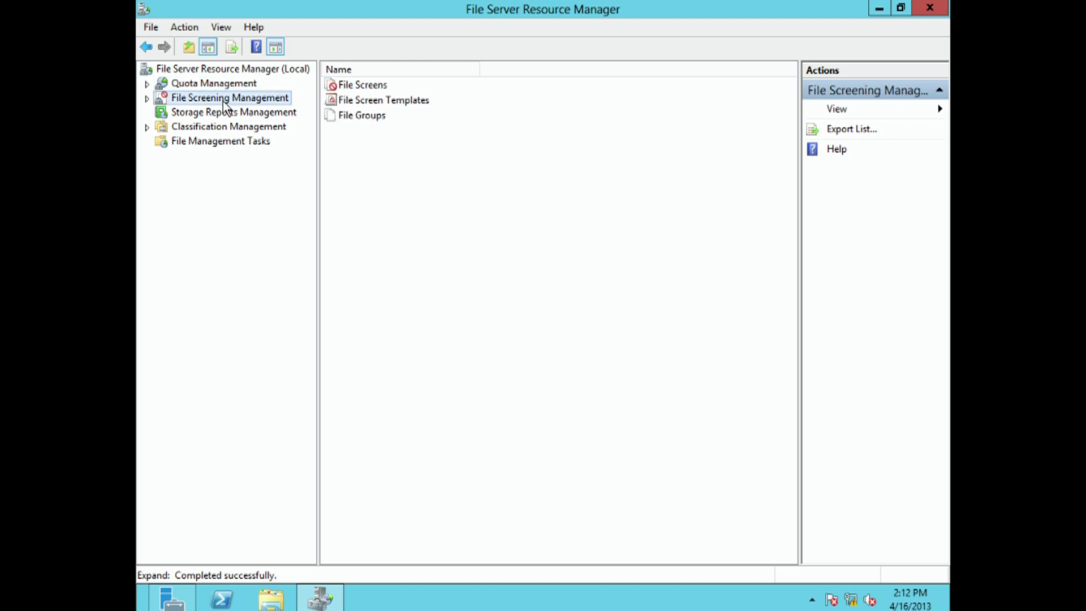
click(148, 98)
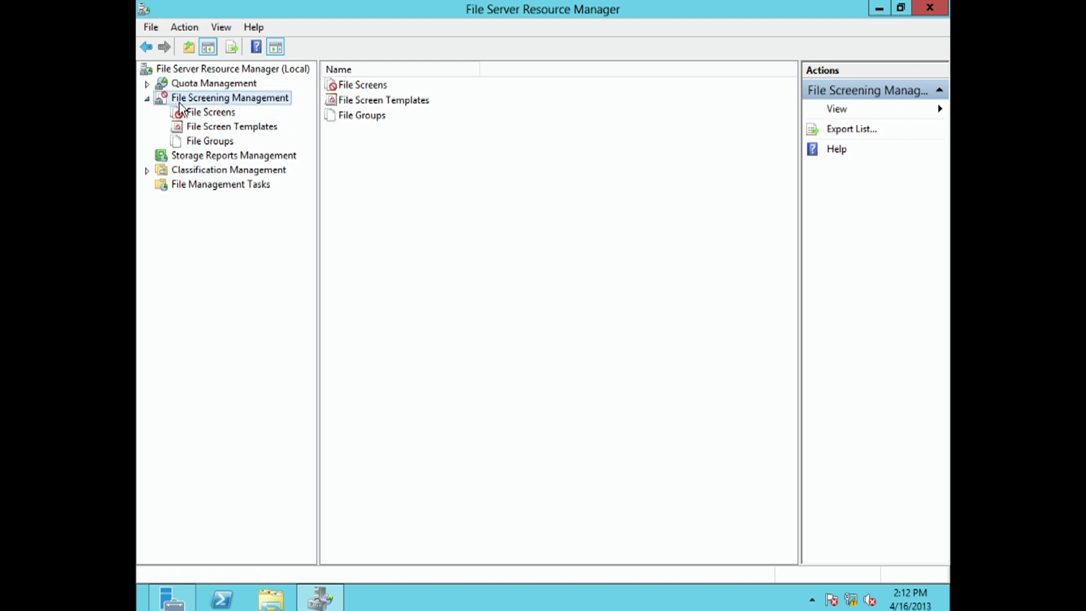
- Look through the file screen templates and file screens, ending on the list of file groups
click(218, 141)
click(219, 127)
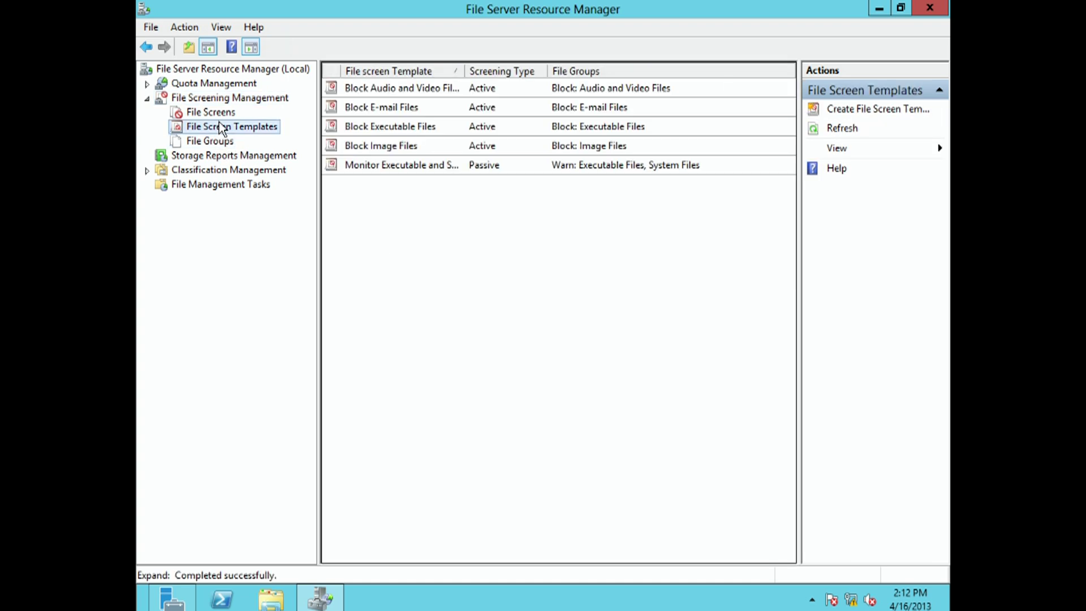
click(216, 112)
click(218, 142)
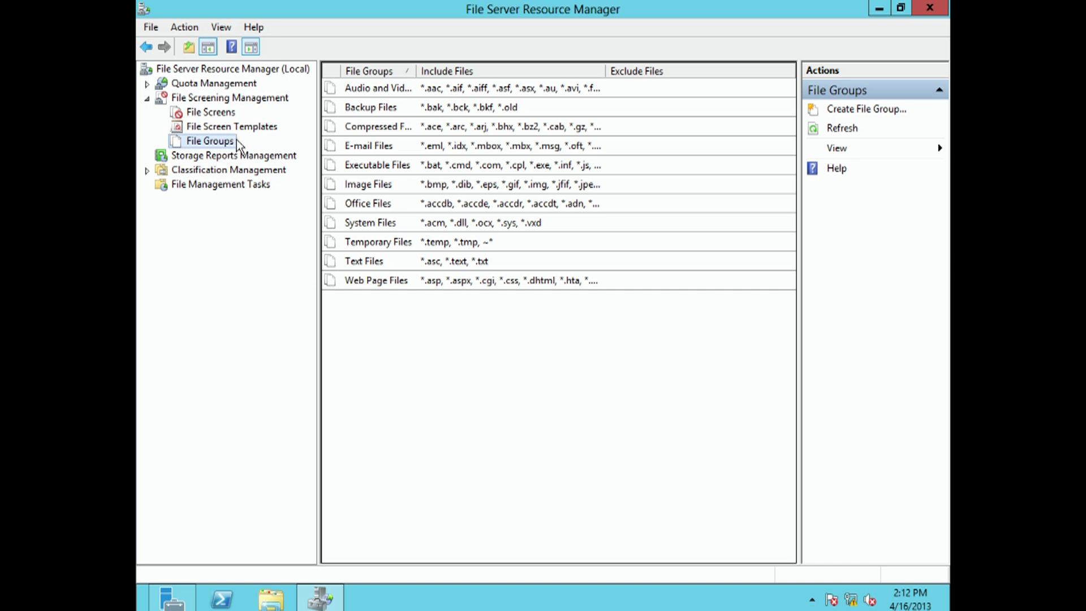
- Look over the predefined file groups from Audio and Video Files to Executable Files
click(369, 88)
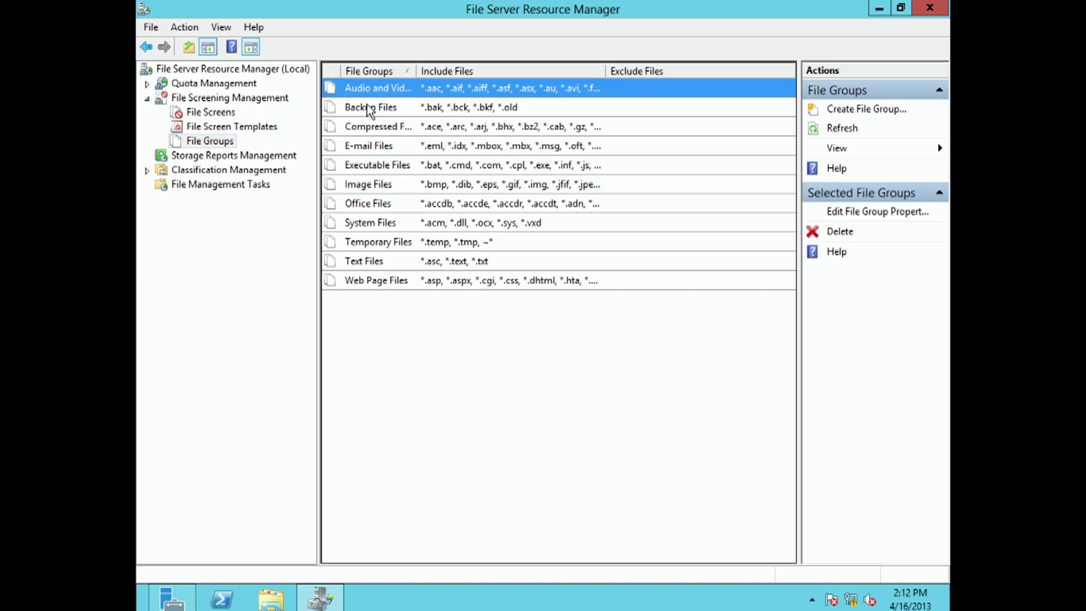
click(369, 107)
click(369, 135)
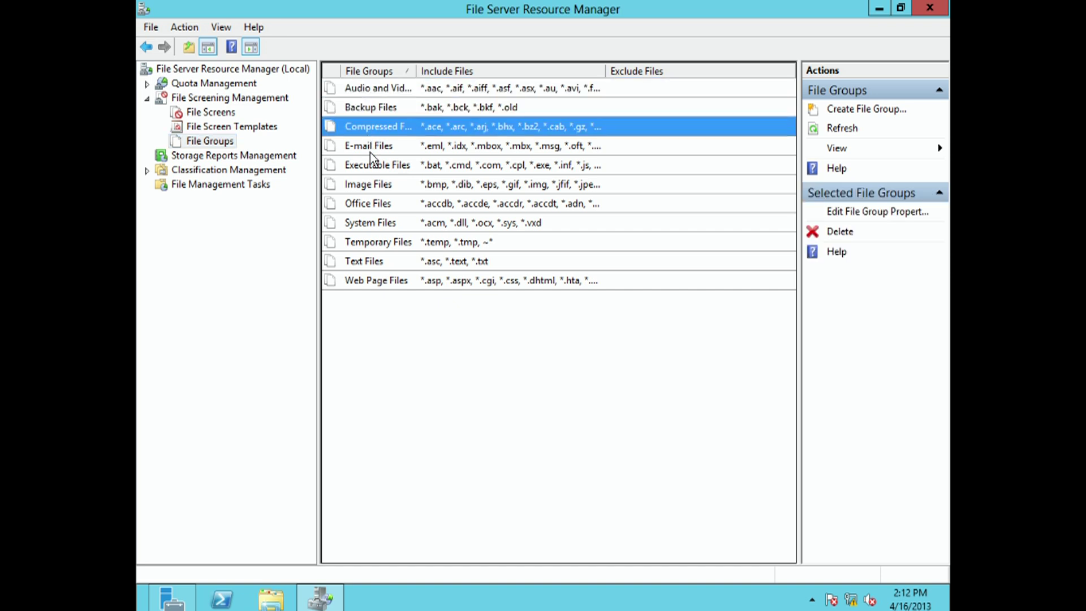
click(370, 153)
click(370, 166)
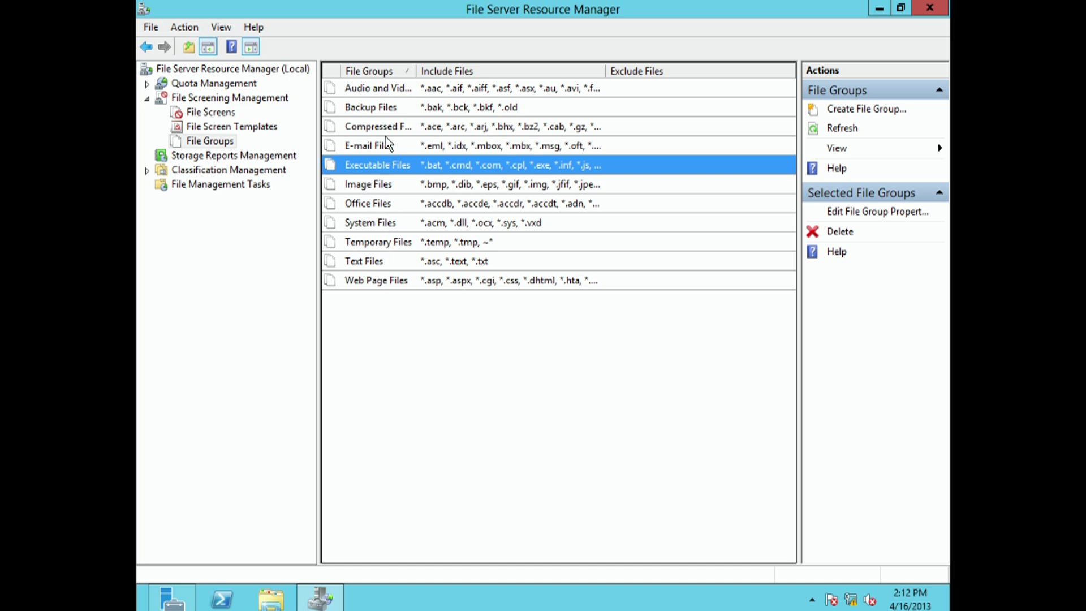
- Open the properties of the Audio and Video Files group and examine its name and the included file patterns
click(382, 89)
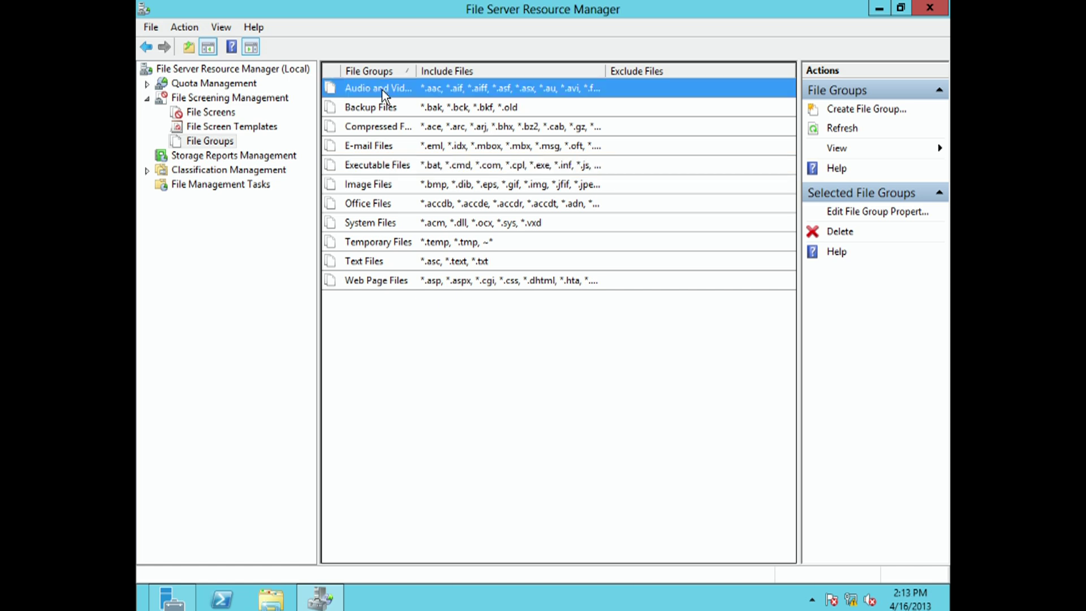
double_click(381, 89)
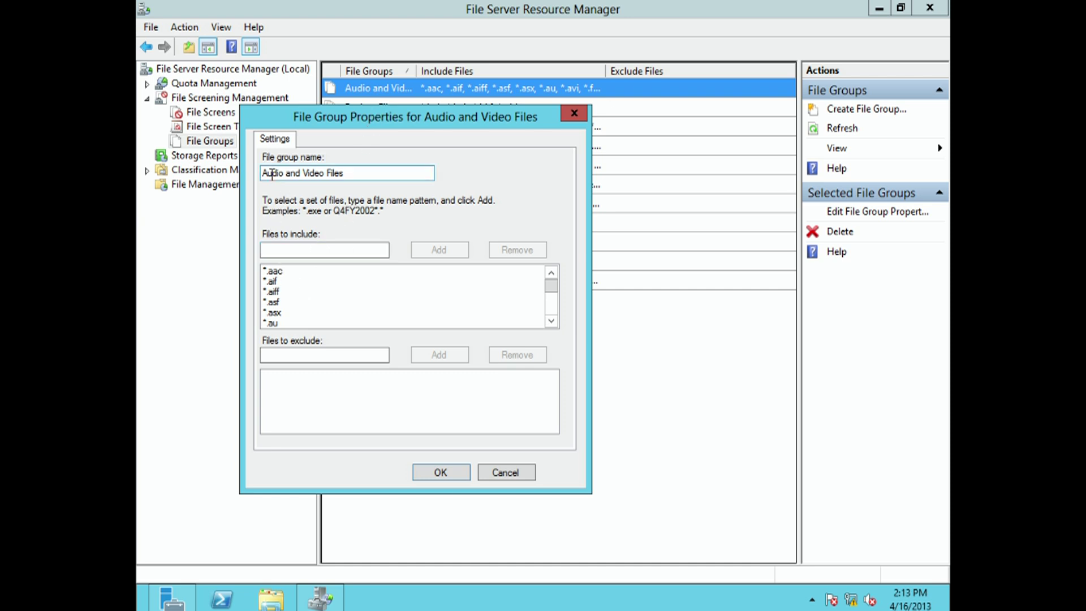
drag(264, 173, 347, 173)
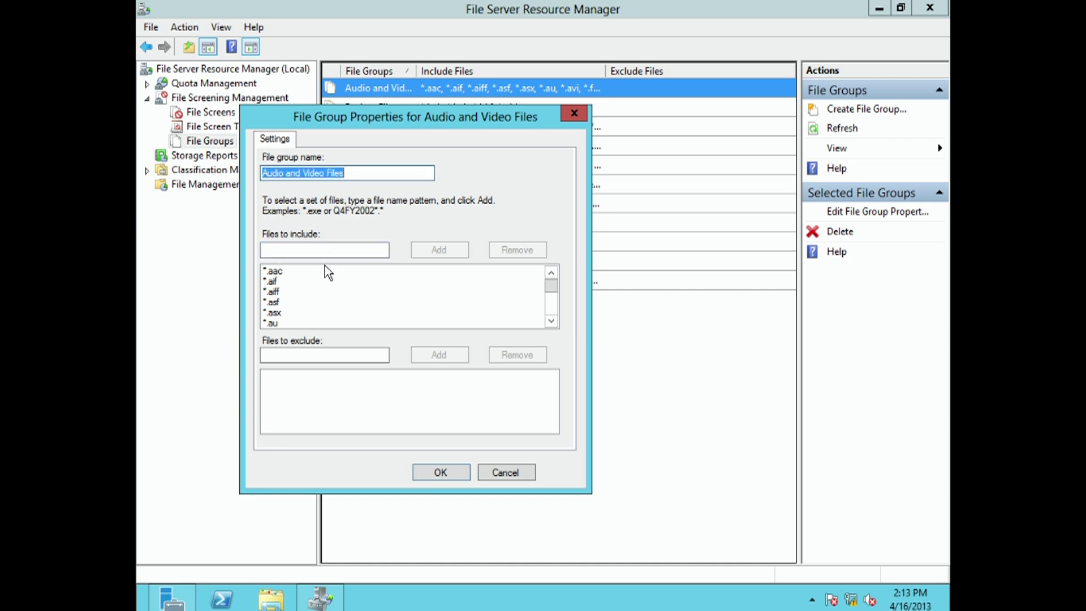
drag(280, 274, 278, 324)
drag(551, 288, 552, 300)
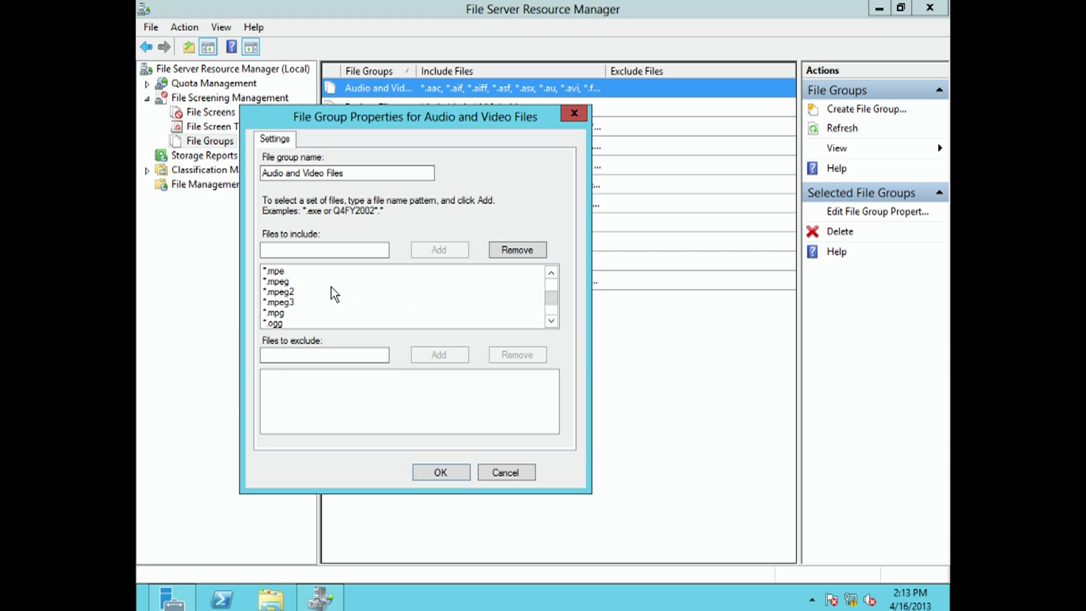
click(291, 282)
click(295, 293)
click(295, 305)
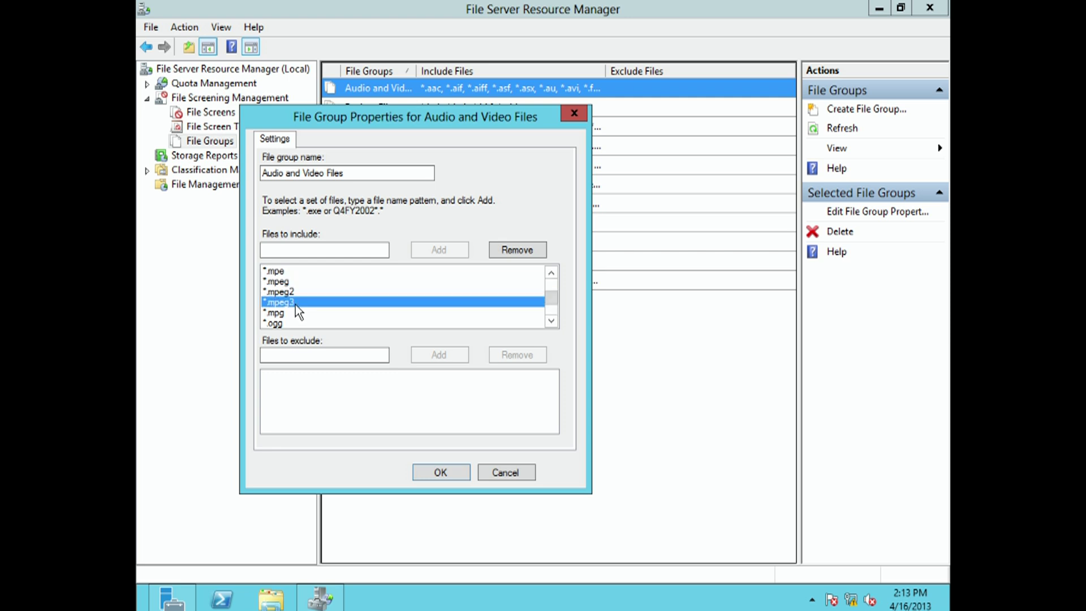
click(286, 314)
click(284, 323)
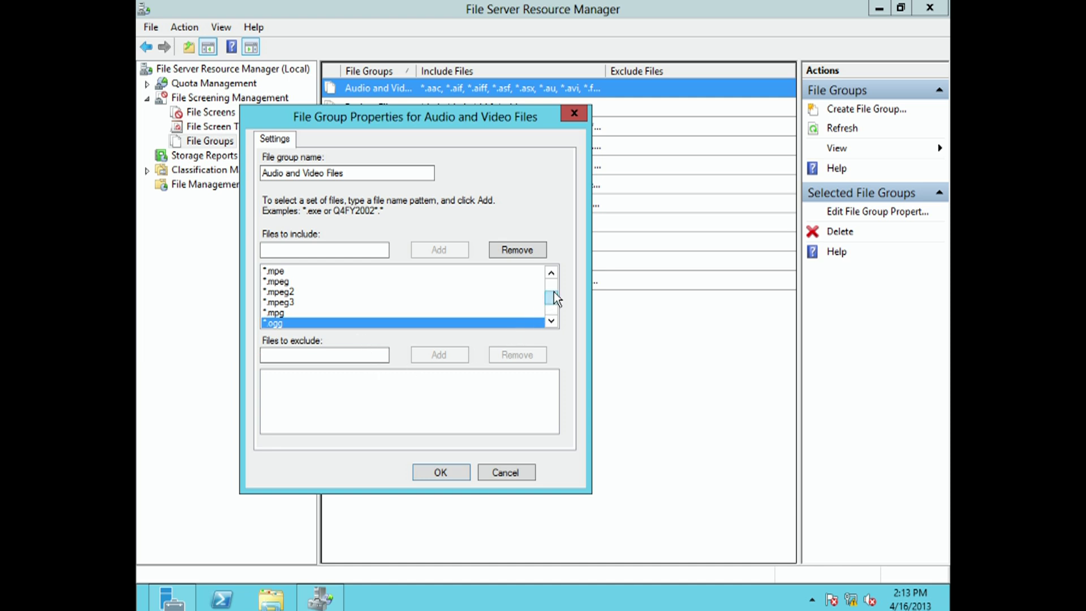
scroll(554, 292, up, 4)
drag(554, 284, 554, 273)
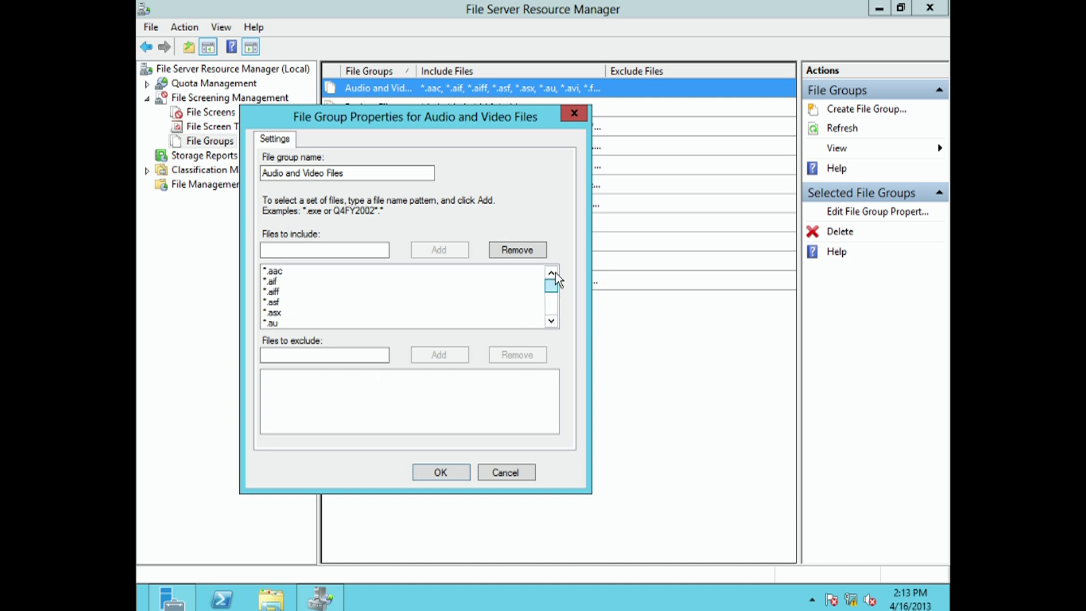
- Add the pattern .aaa to the included files of the Audio and Video Files group
click(350, 251)
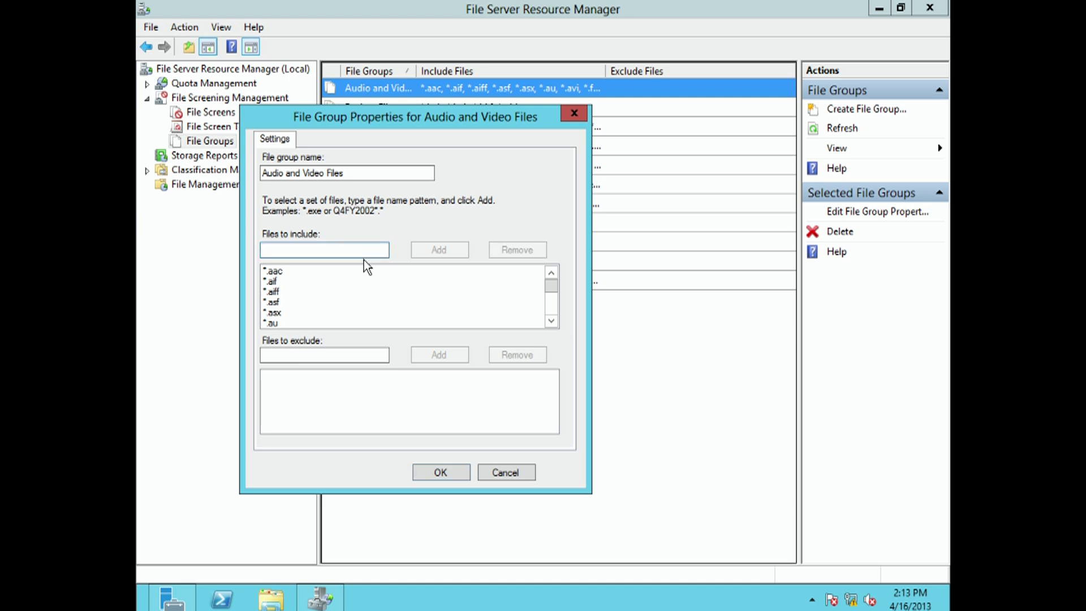
text(.aaa)
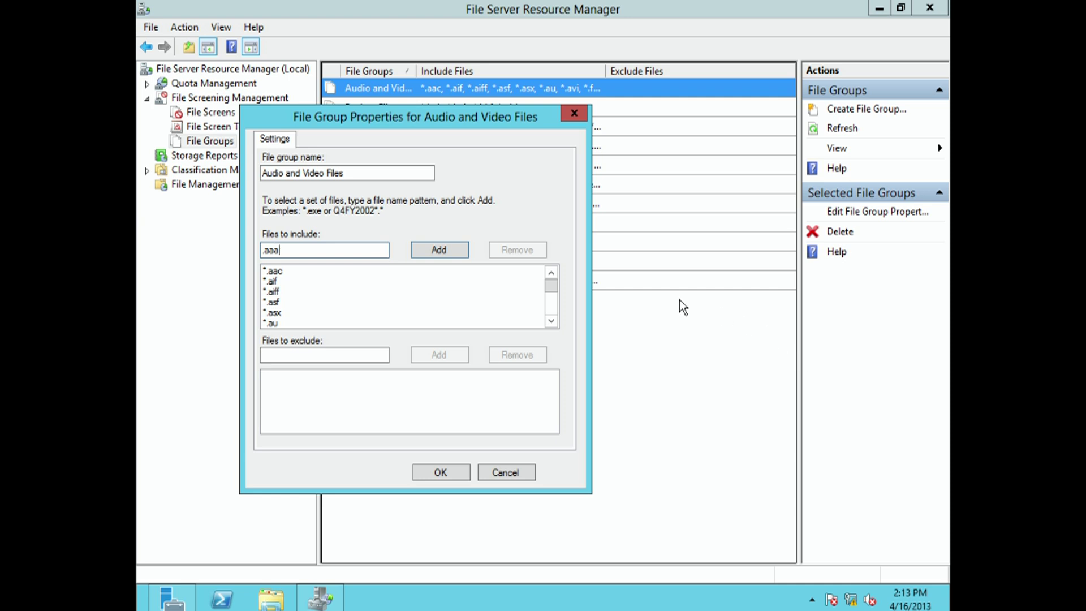
click(466, 252)
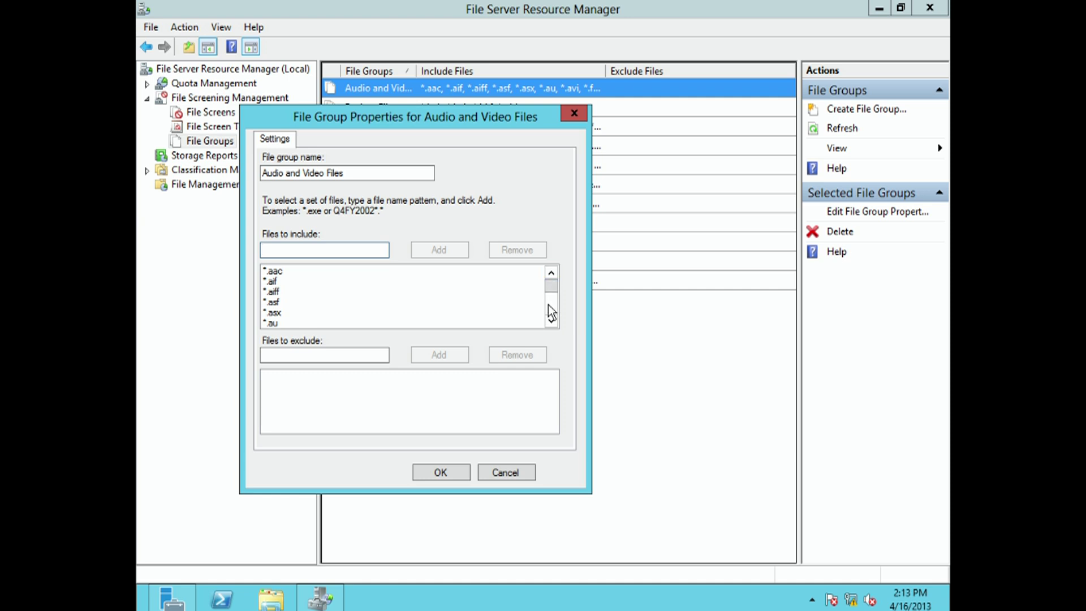
- Remove the .aaa pattern from the included files of the Audio and Video Files group
drag(548, 288, 550, 312)
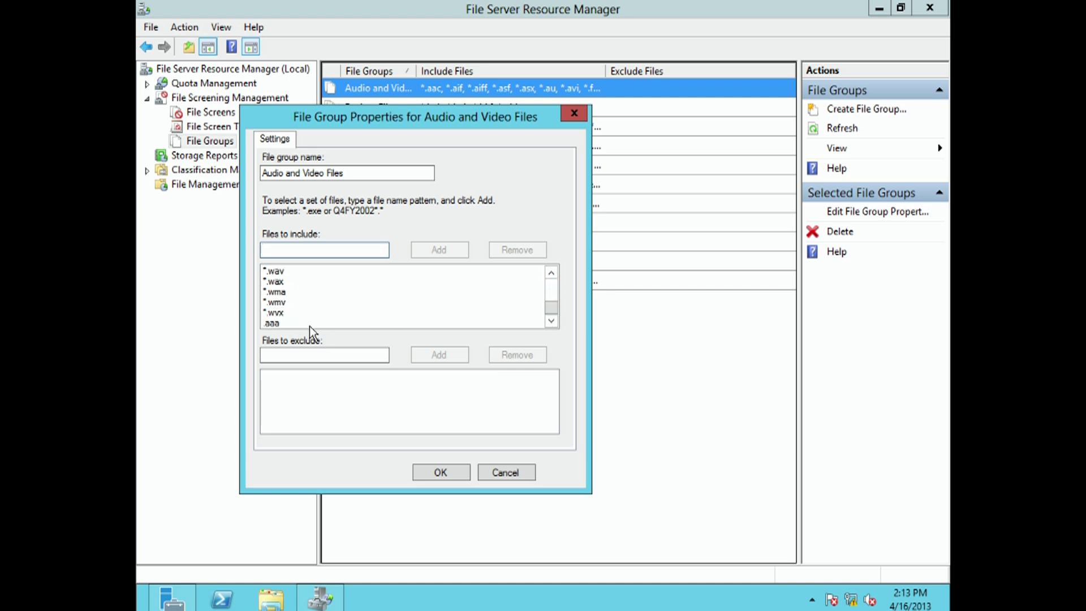
click(274, 323)
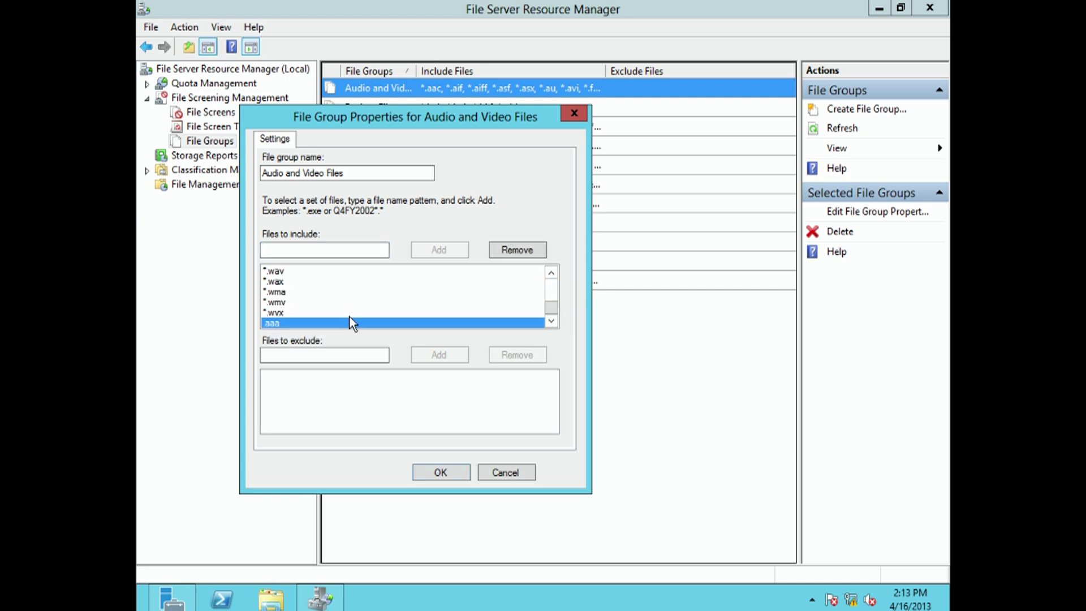
click(506, 252)
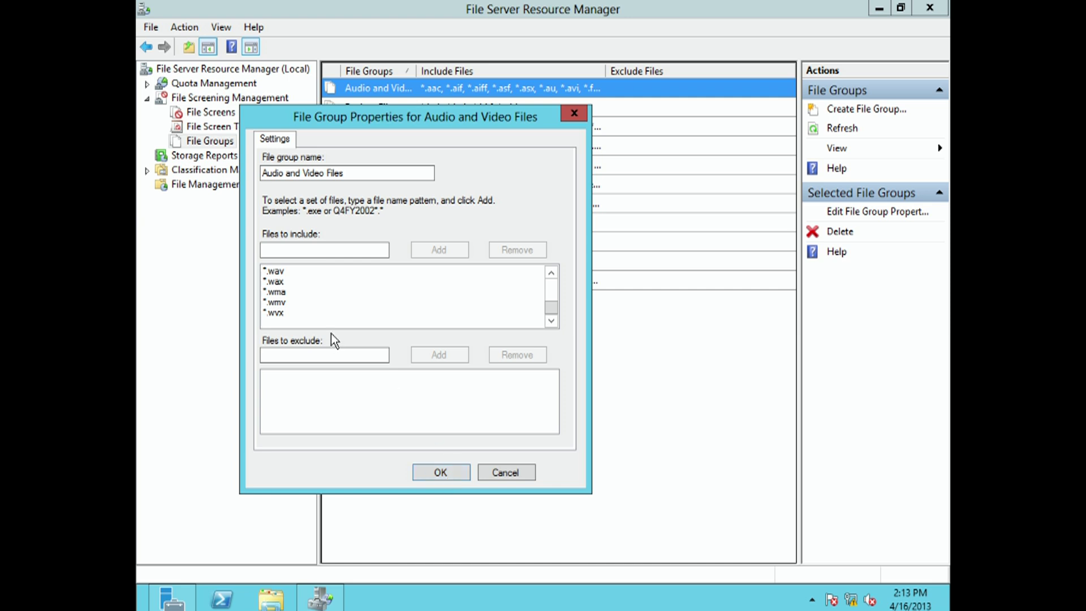
- Confirm the Audio and Video Files group's properties and look over the E-mail, Backup, System and Text Files groups
click(439, 475)
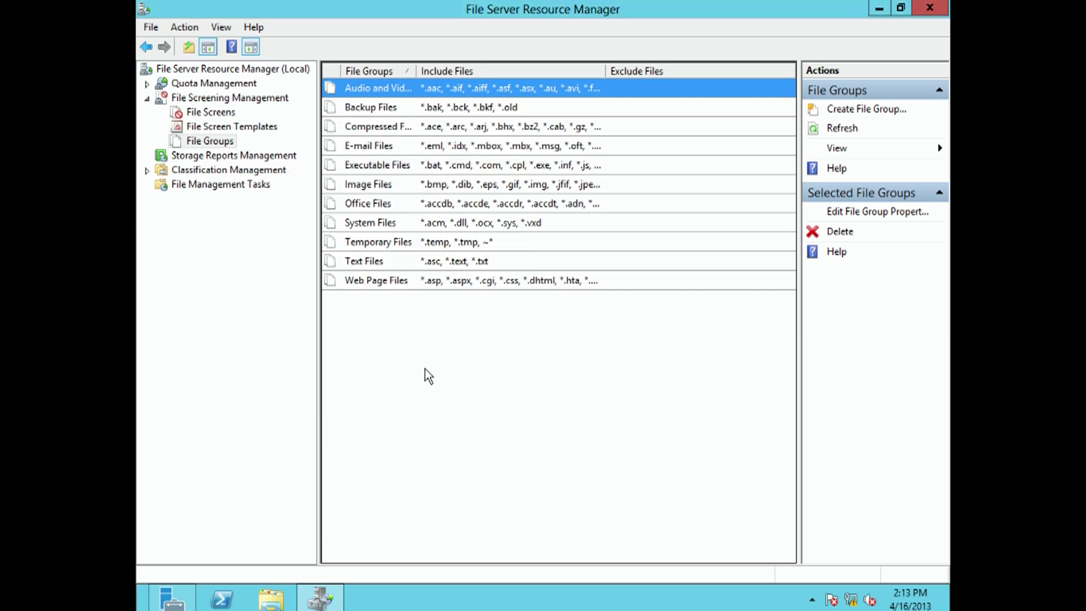
click(386, 152)
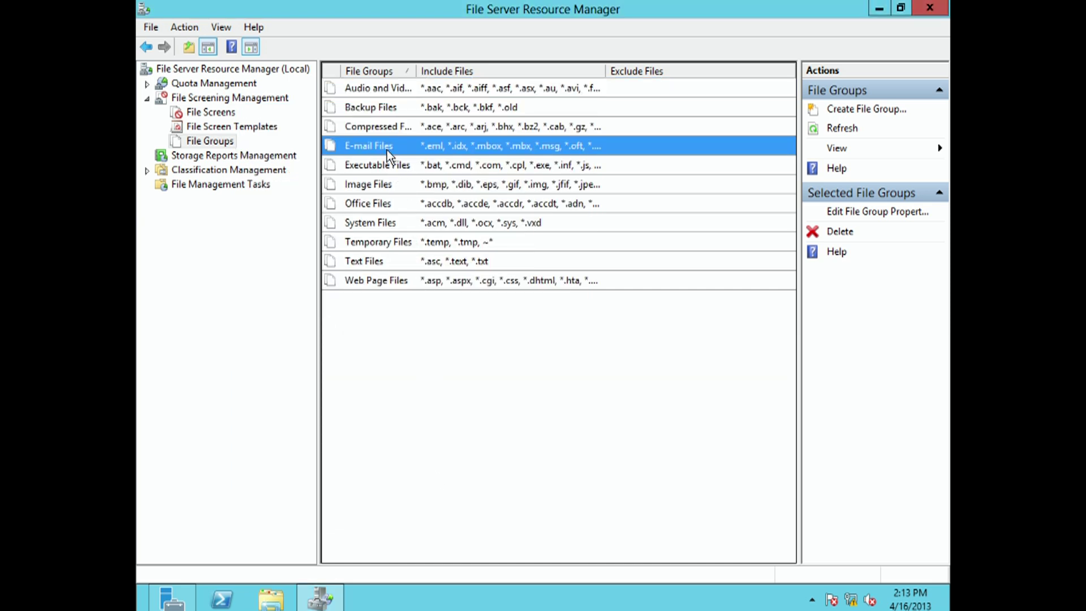
click(387, 110)
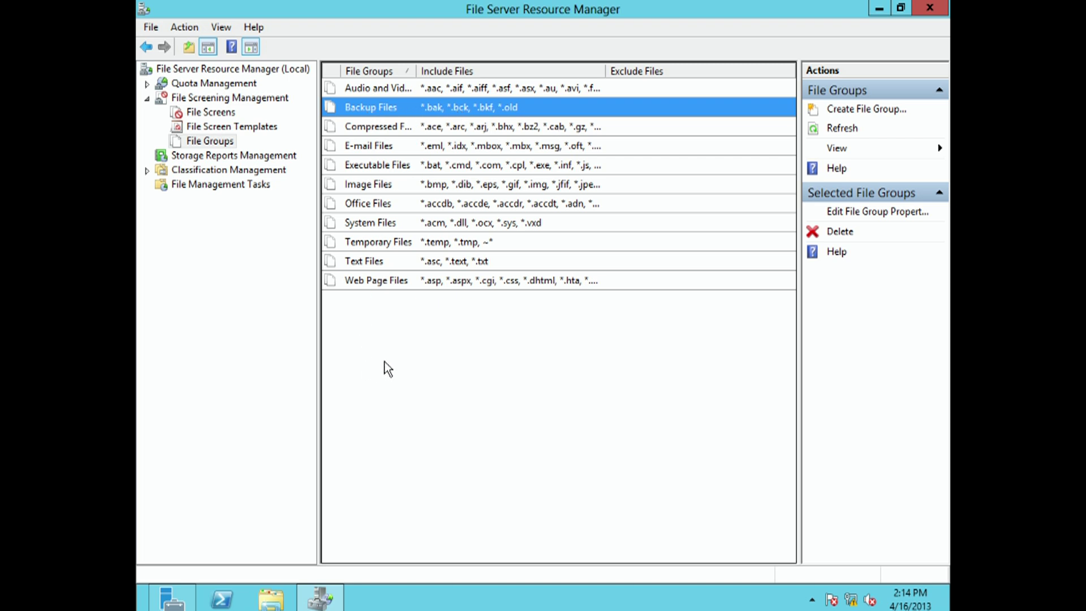
click(381, 223)
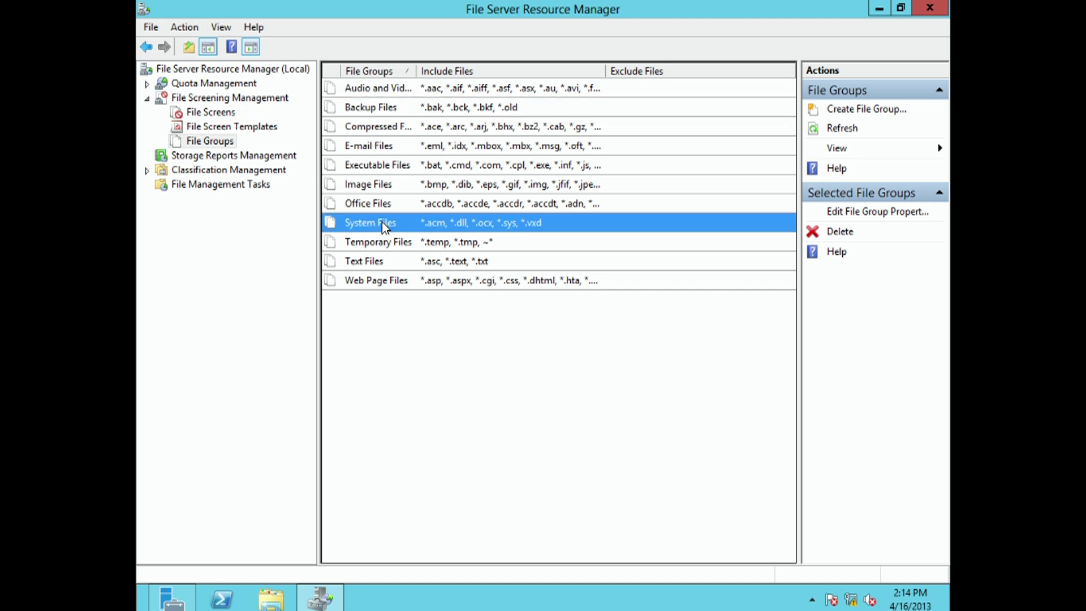
click(409, 265)
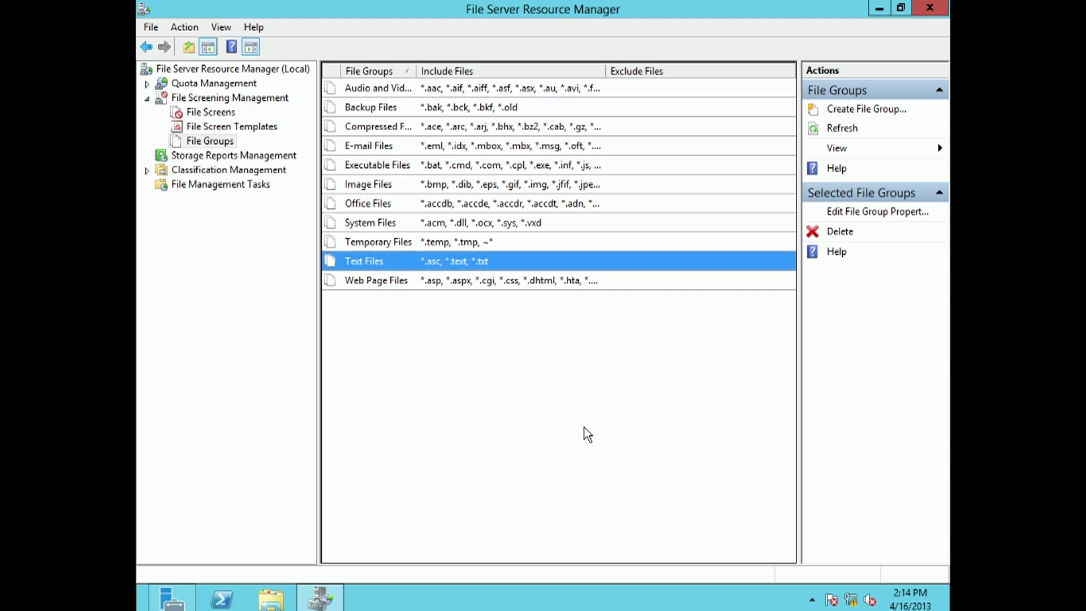
- Start a new file group named test and add the pattern *.aaa to its included files
right_click(515, 343)
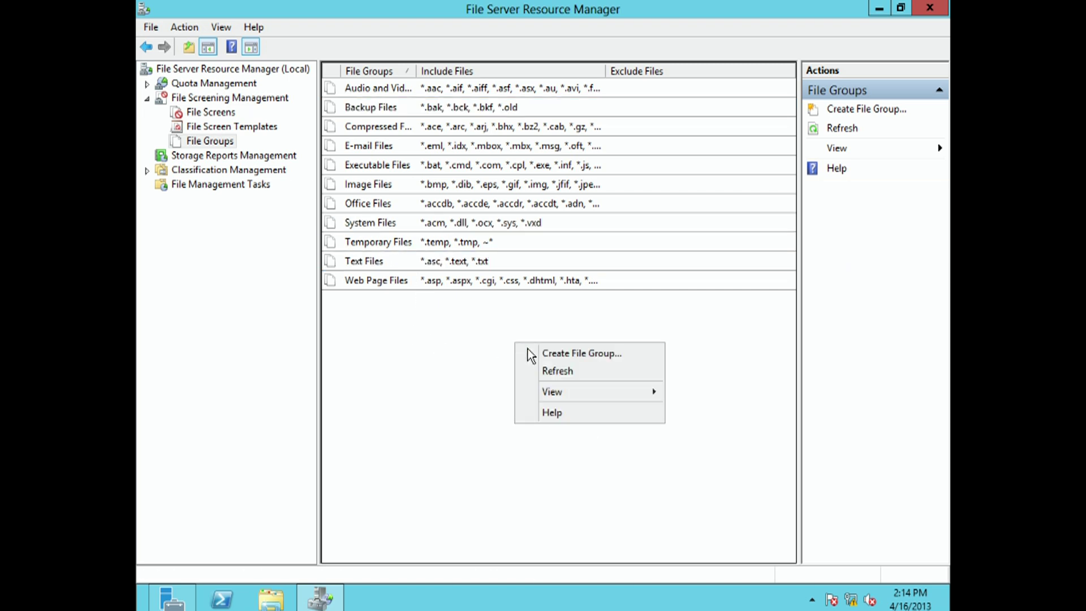
click(558, 358)
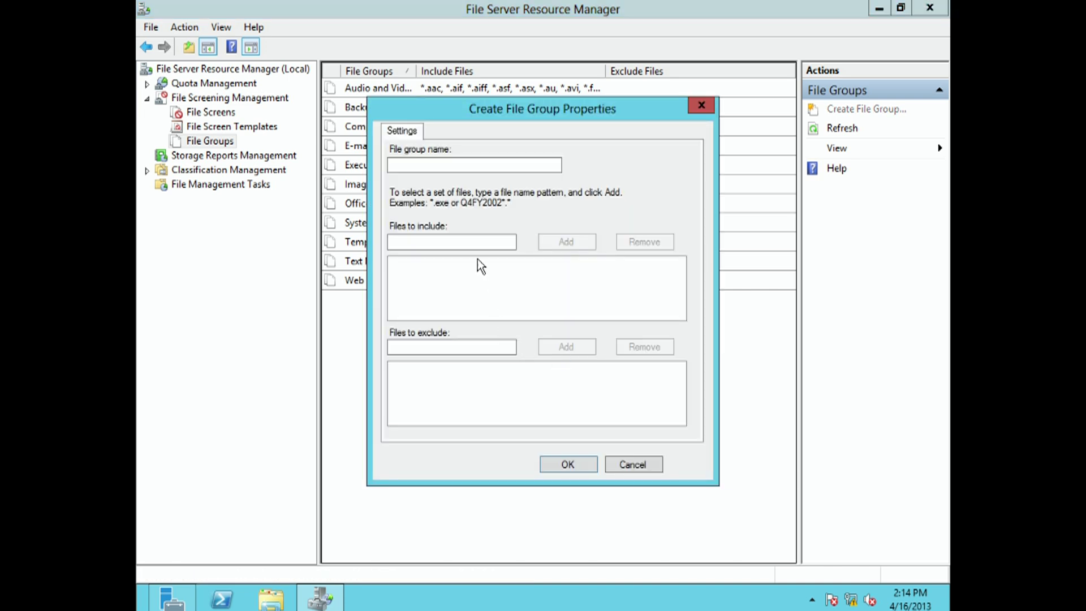
text(test)
click(408, 242)
text(*)
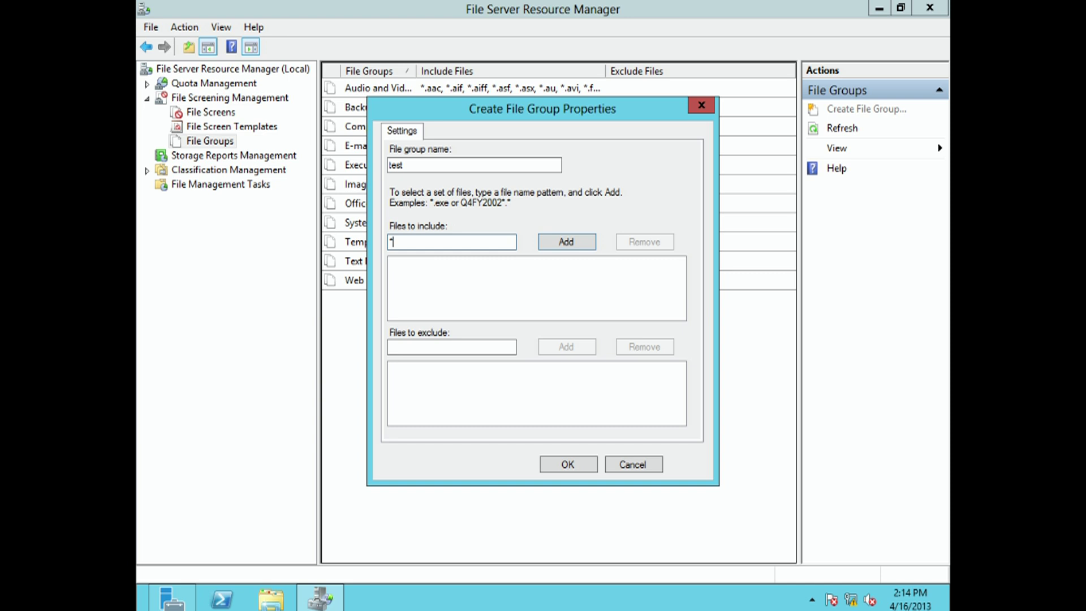
text(.aaa)
click(587, 242)
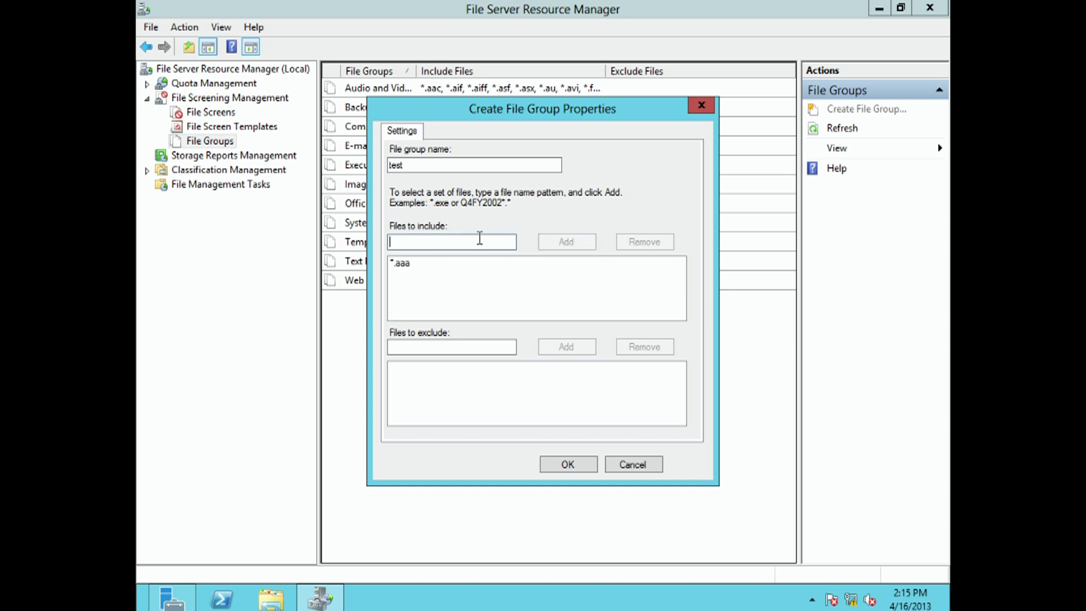
- Add the pattern *.bbb to the included files and save the test file group
text(*.bbb)
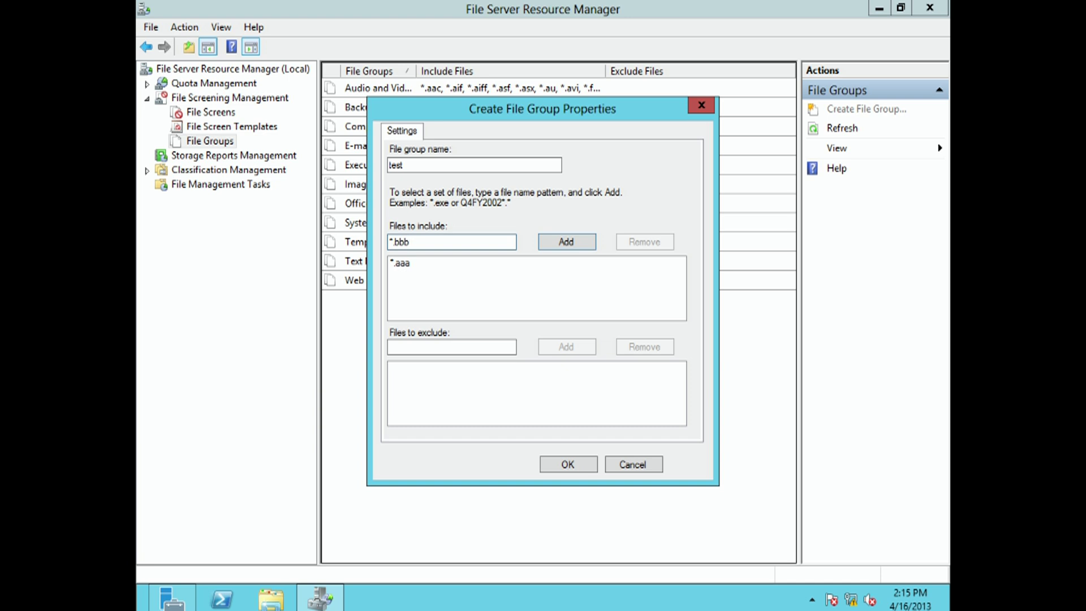
click(554, 241)
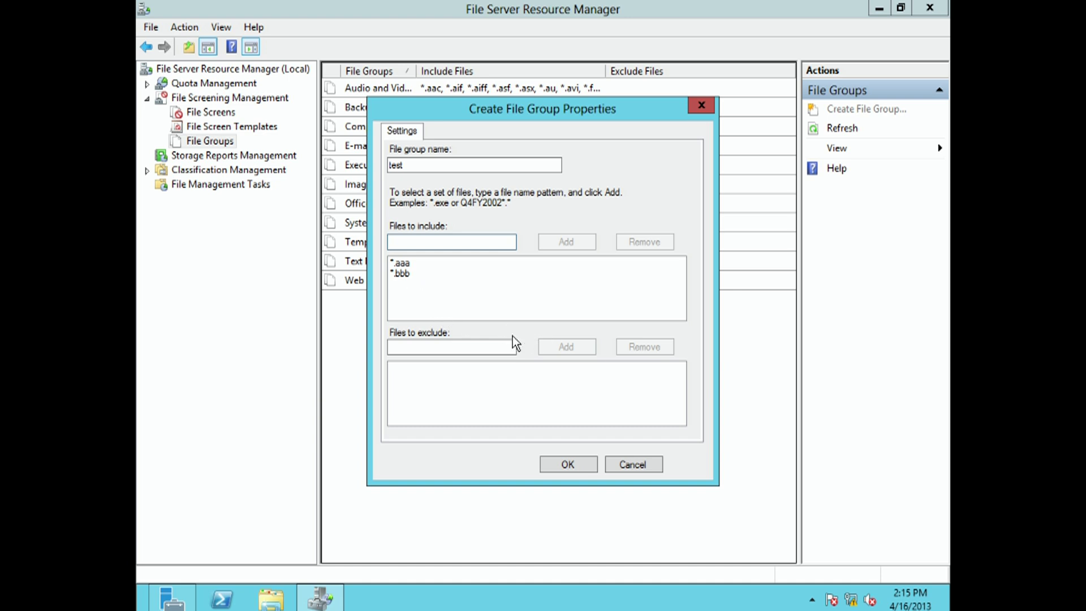
click(569, 465)
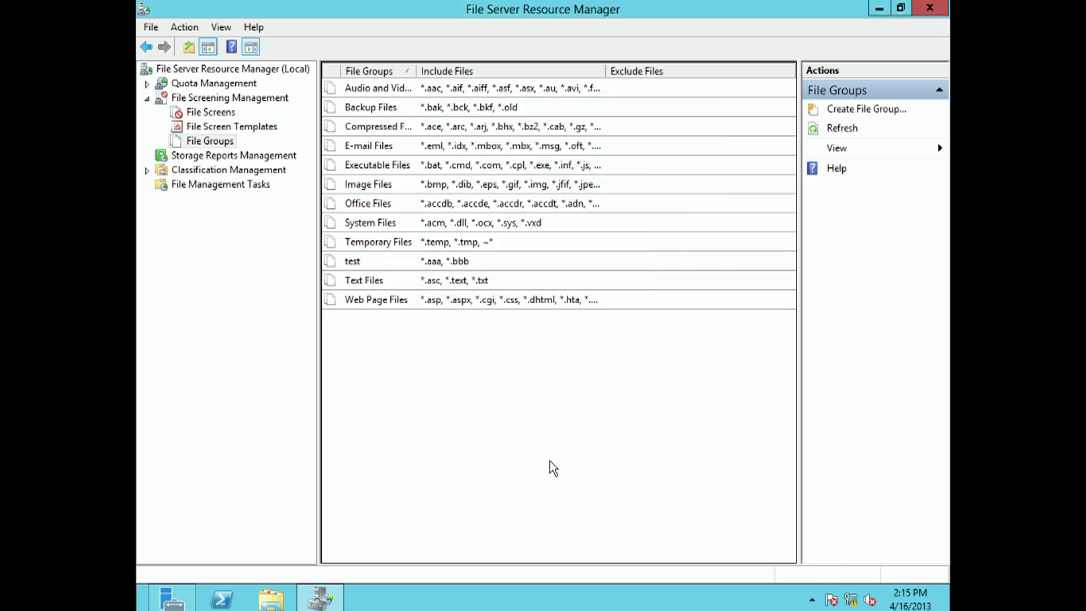
click(384, 264)
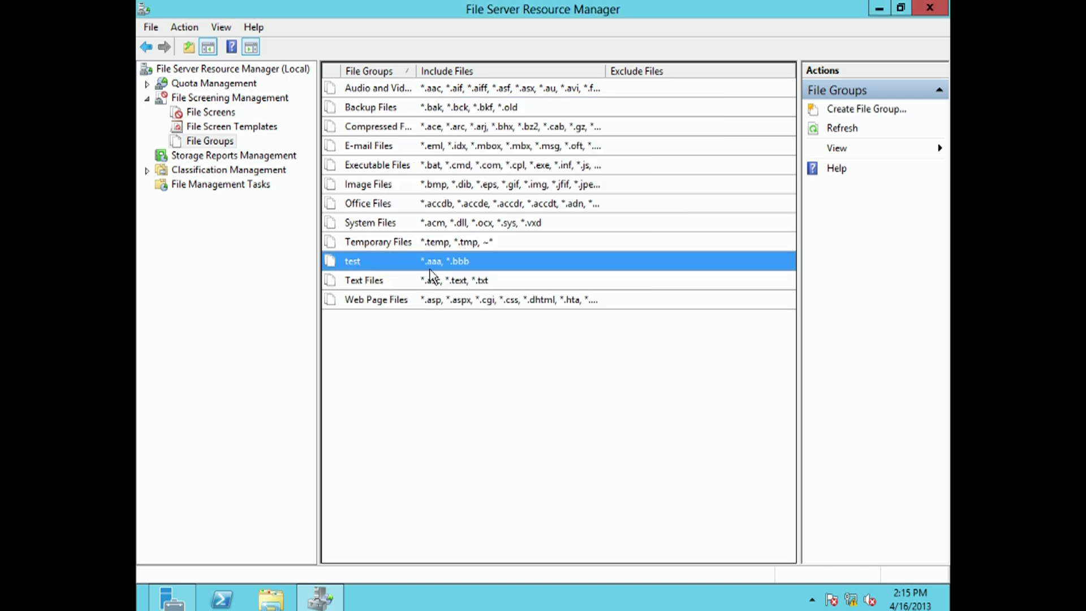
click(426, 391)
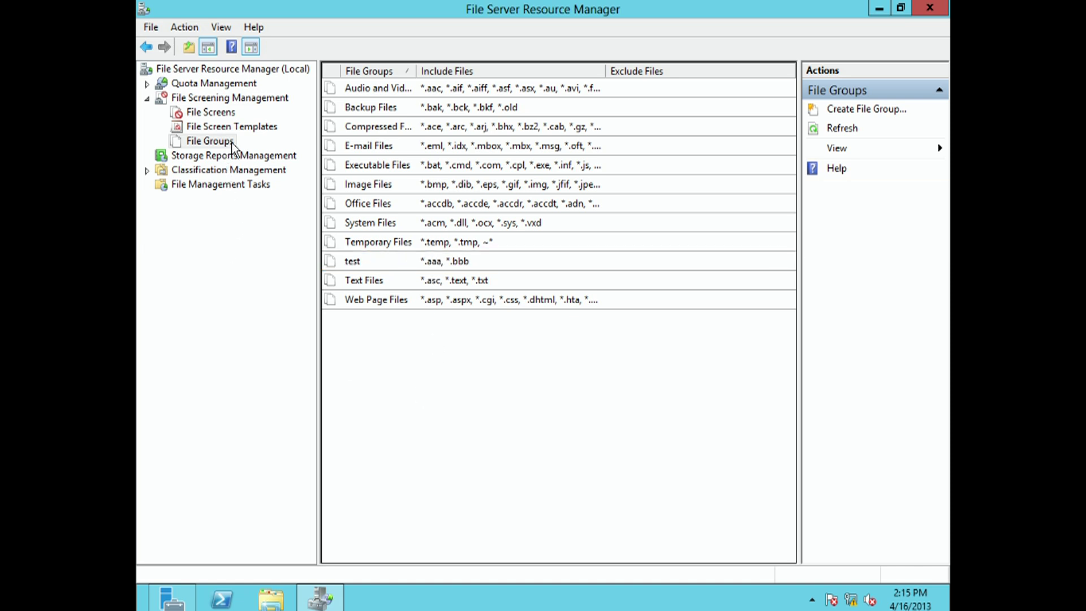
- Open the Block Audio and Video Files screen template and examine its name, screening type and blocked file groups
click(243, 129)
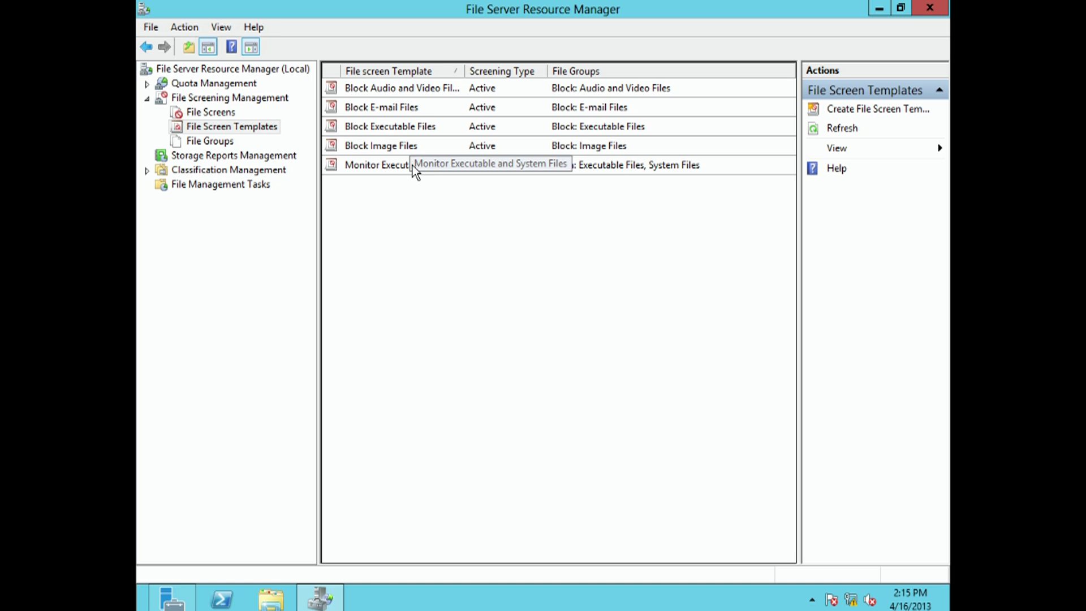
click(392, 88)
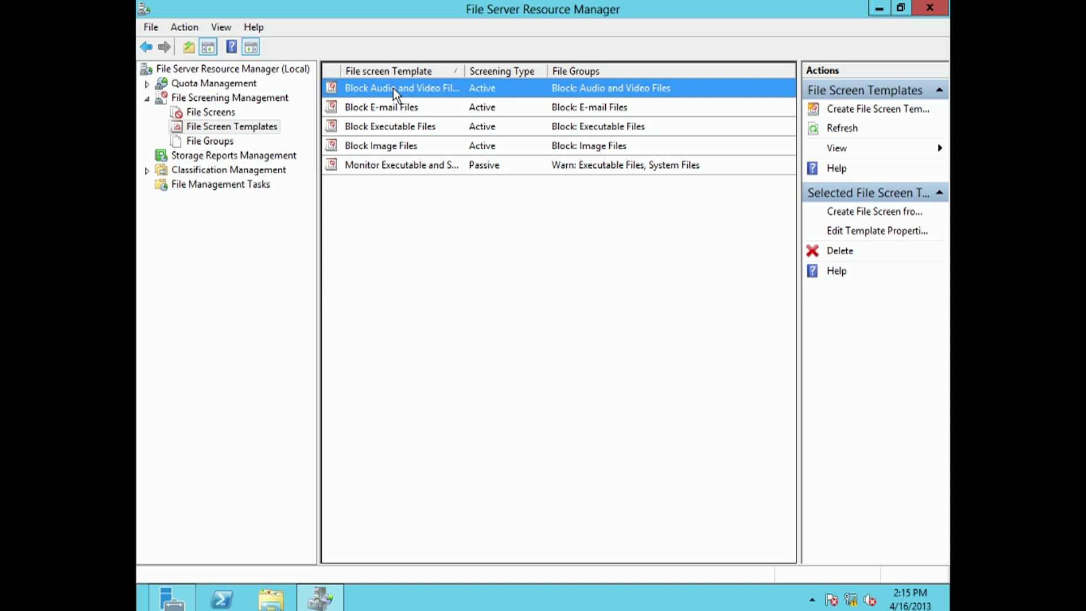
double_click(392, 88)
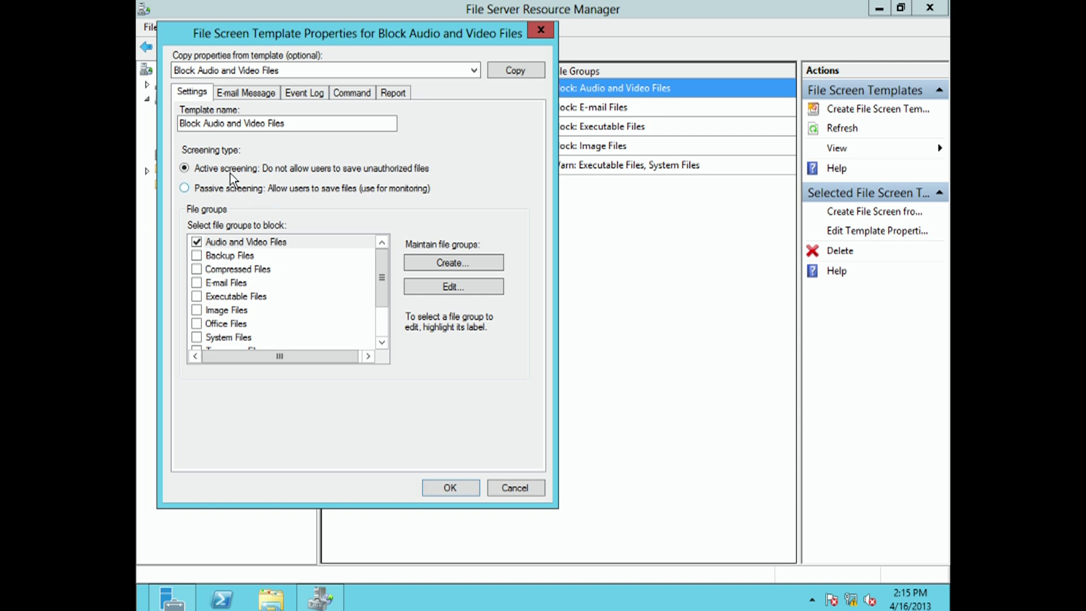
click(278, 124)
drag(385, 266, 313, 242)
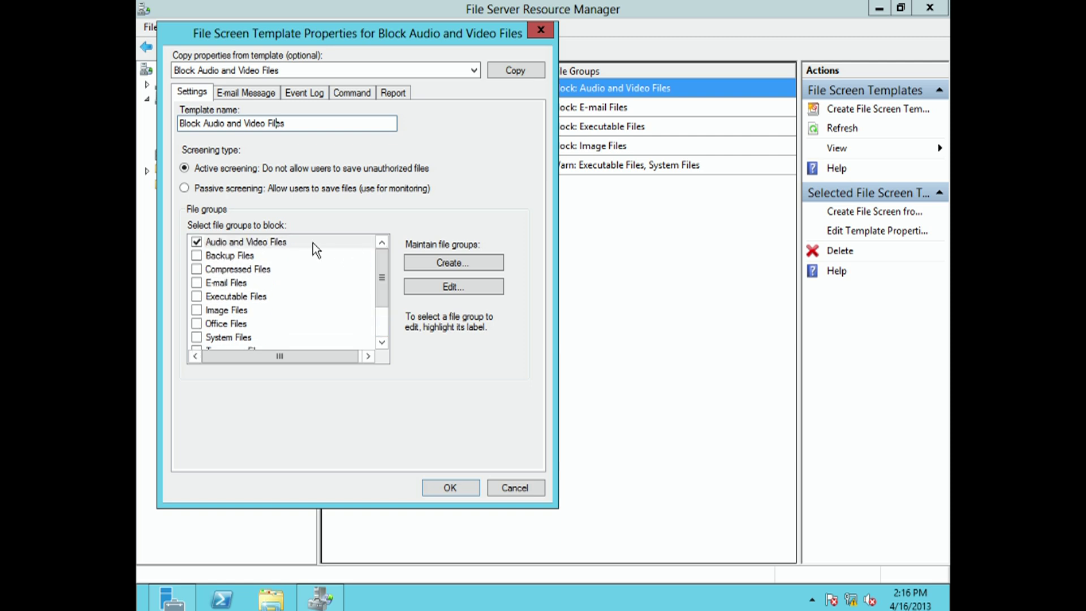
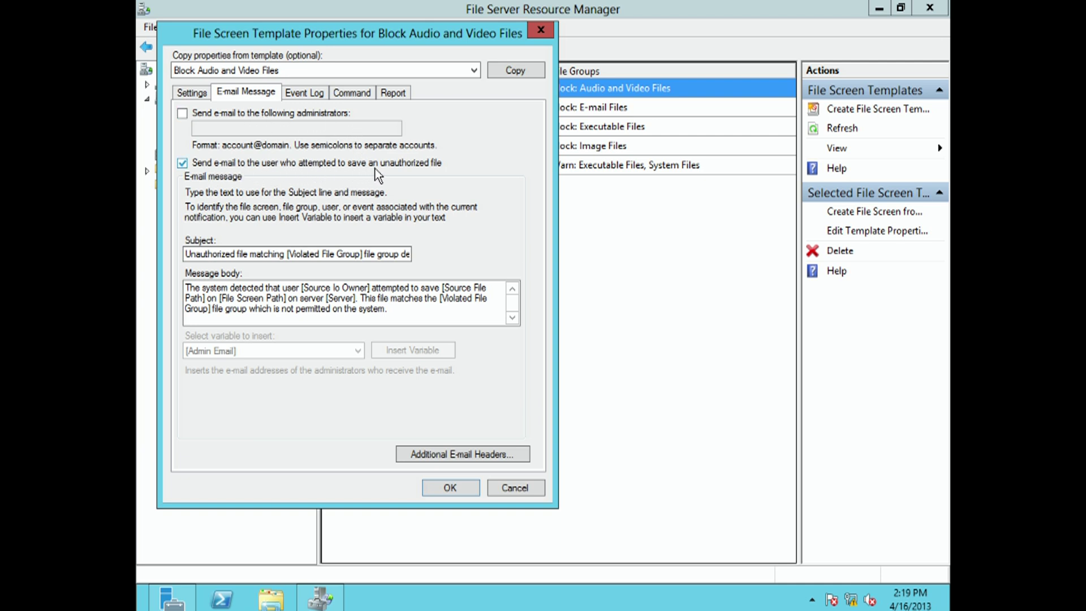
- Examine the template's e-mail notification subject and message body, as well as its event log warning entry
double_click(244, 255)
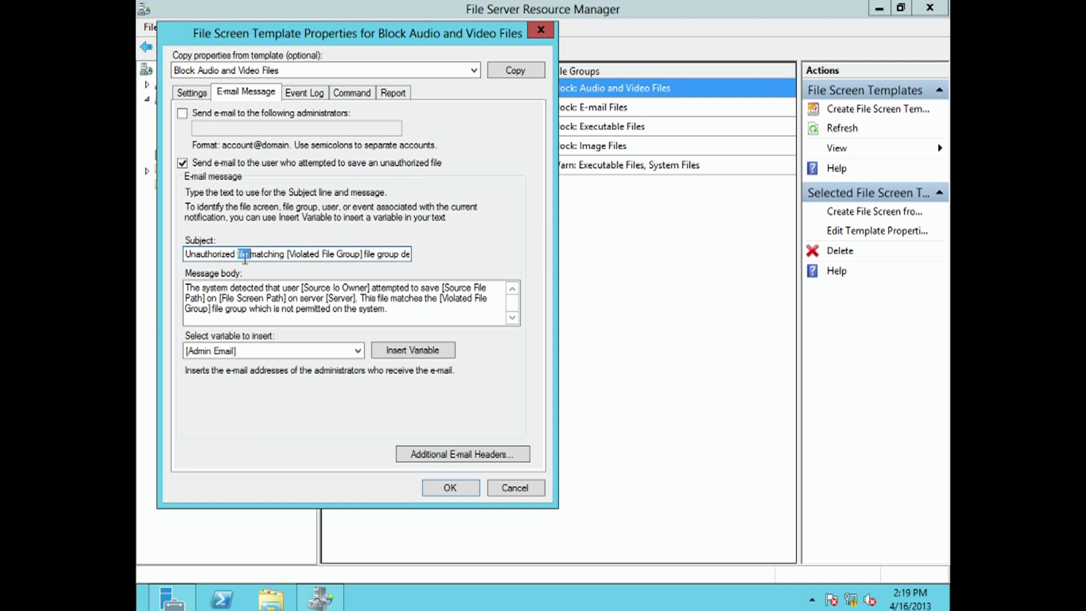
double_click(255, 296)
click(264, 323)
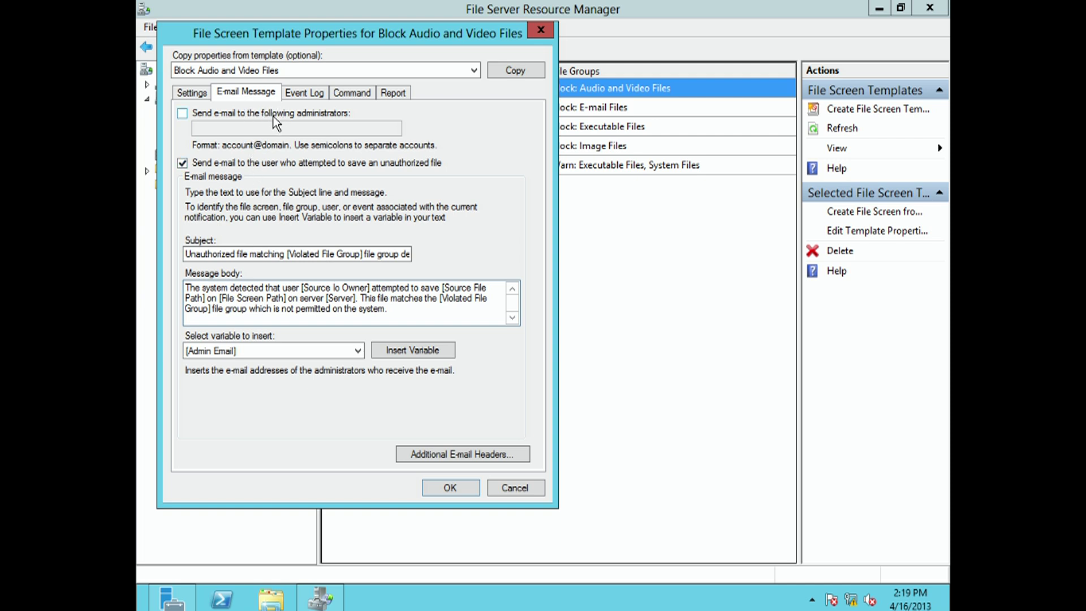
click(309, 93)
click(619, 369)
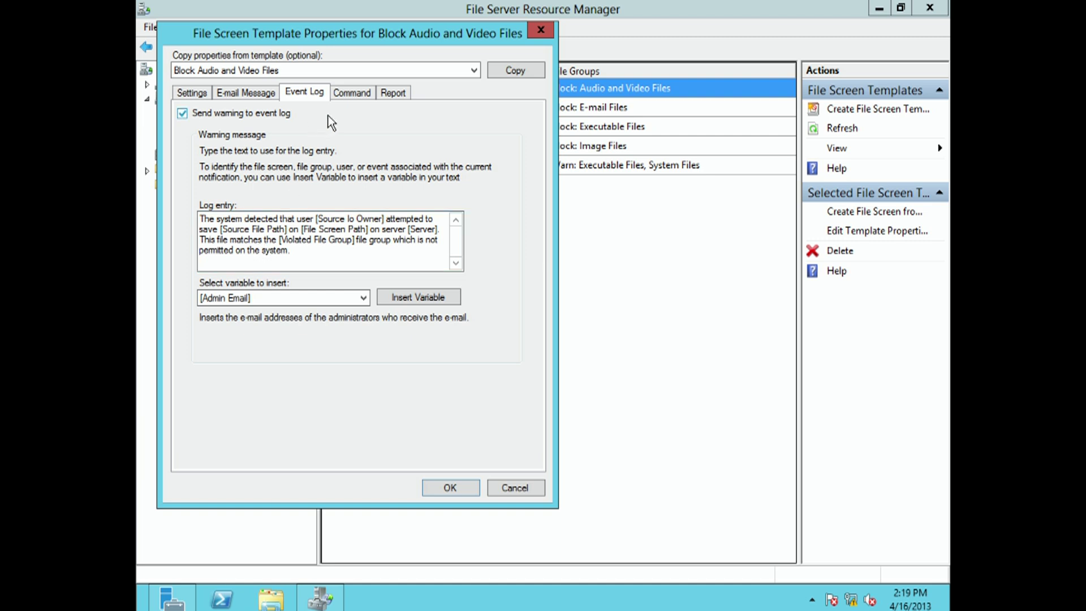
- Enable running a command or script in the template, examine its settings, and disable it again
click(355, 95)
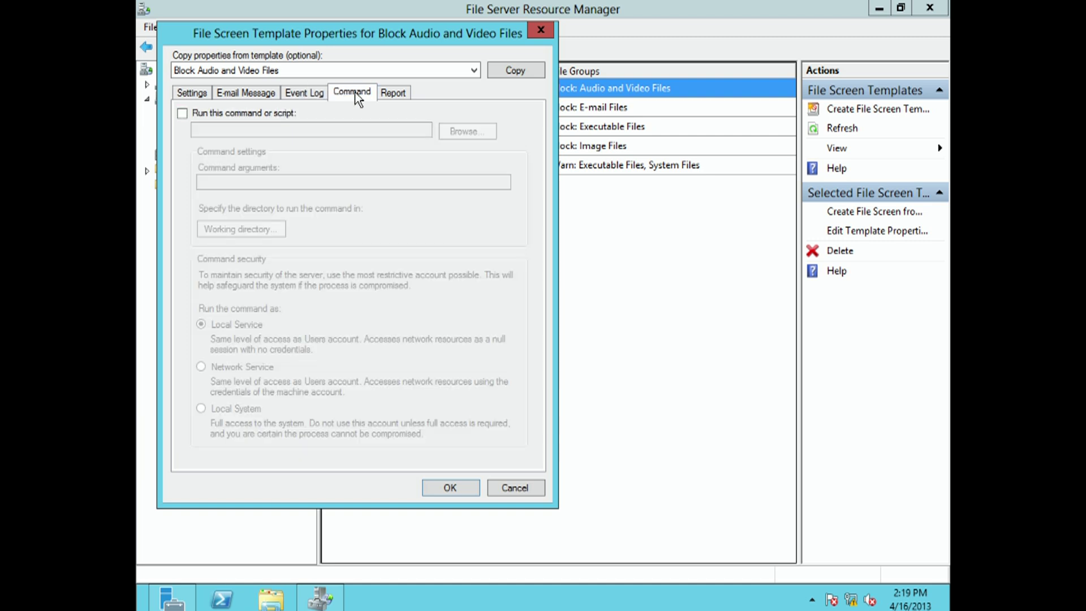
click(241, 115)
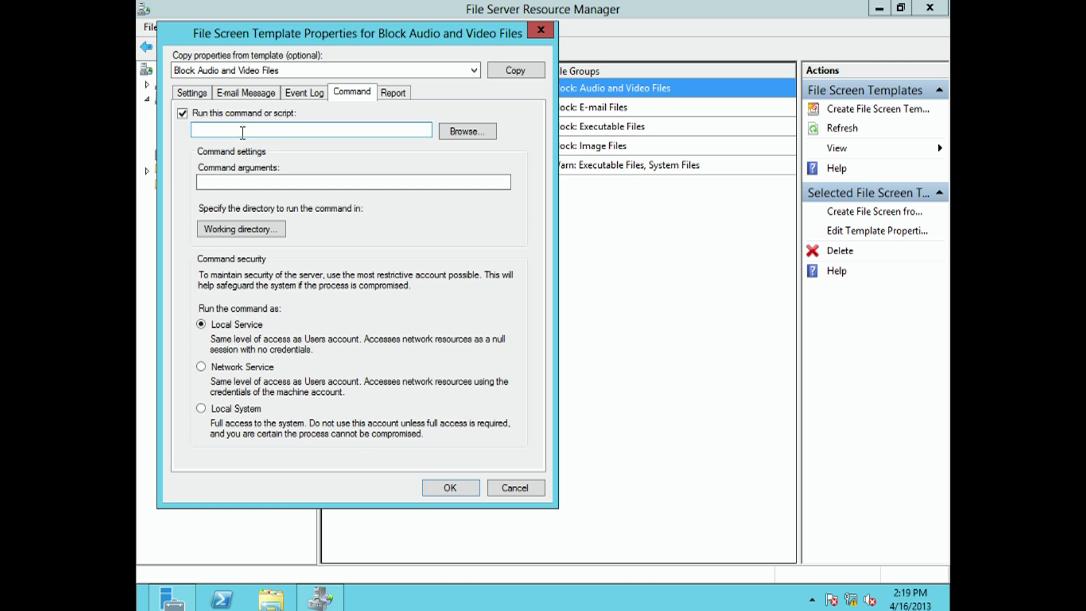
click(209, 129)
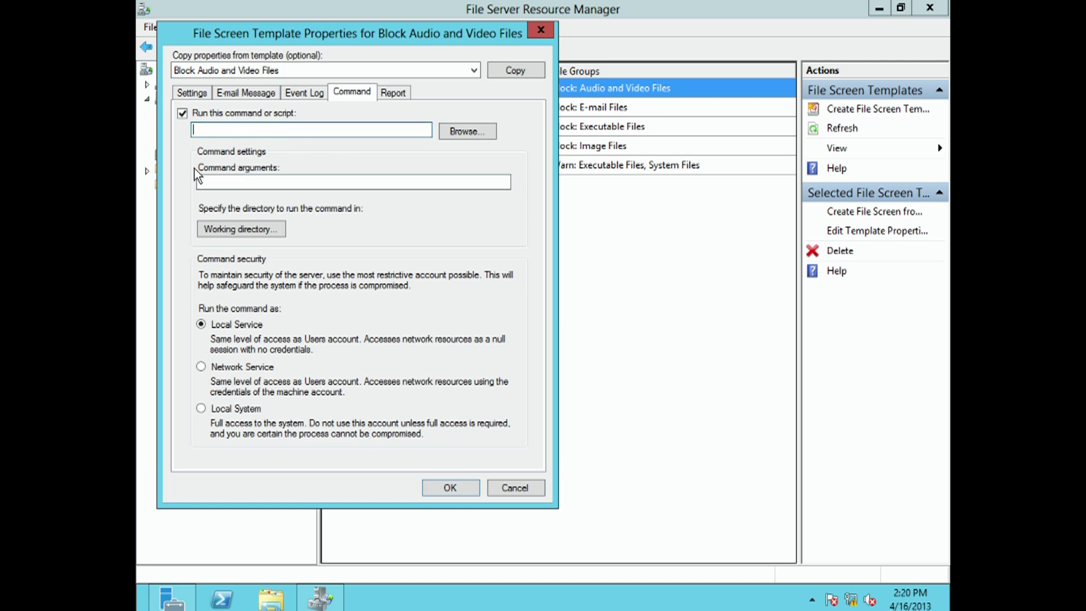
click(182, 113)
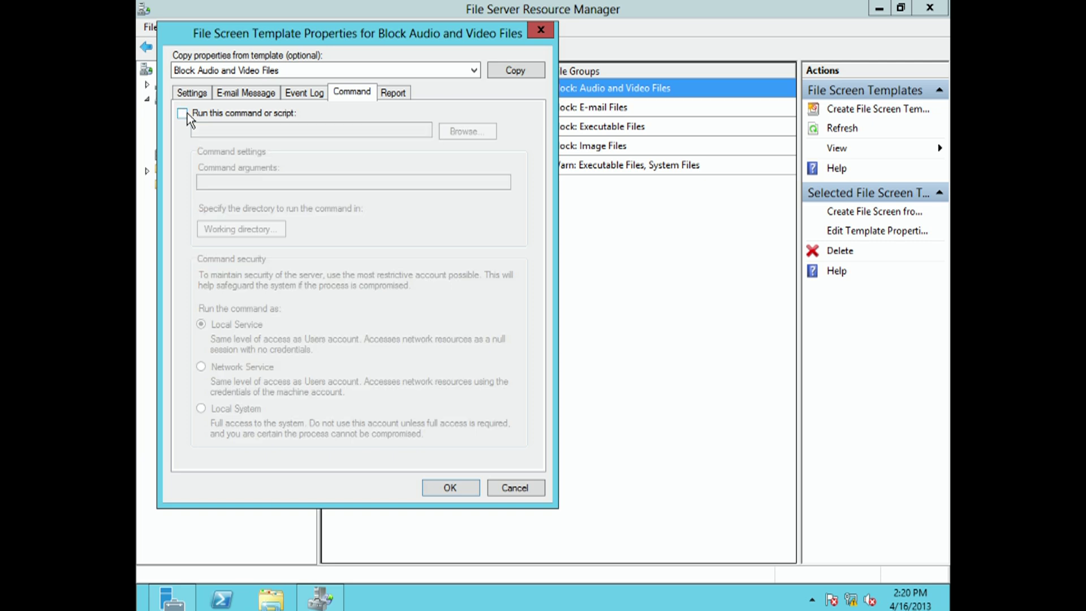
- Review the template's report options and save the template, applying it only to derived file screens that match the original
click(399, 95)
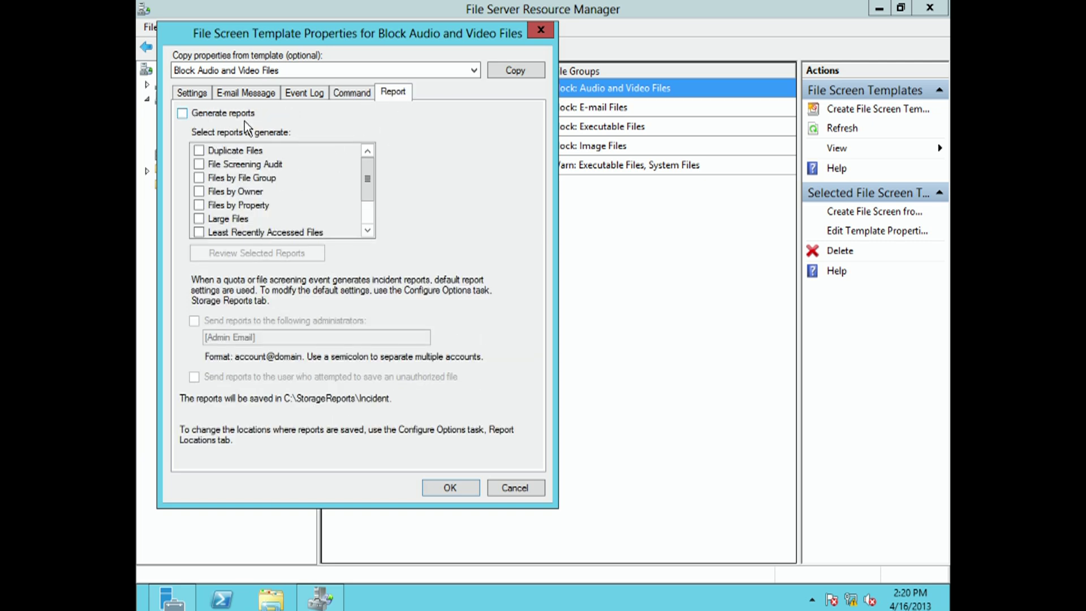
click(196, 93)
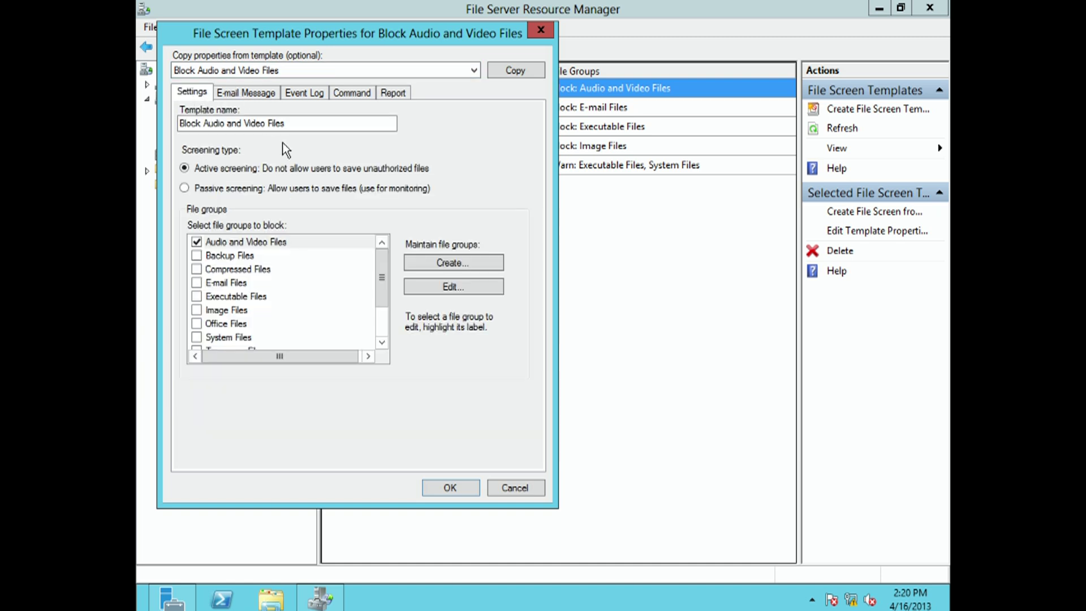
click(447, 487)
click(614, 371)
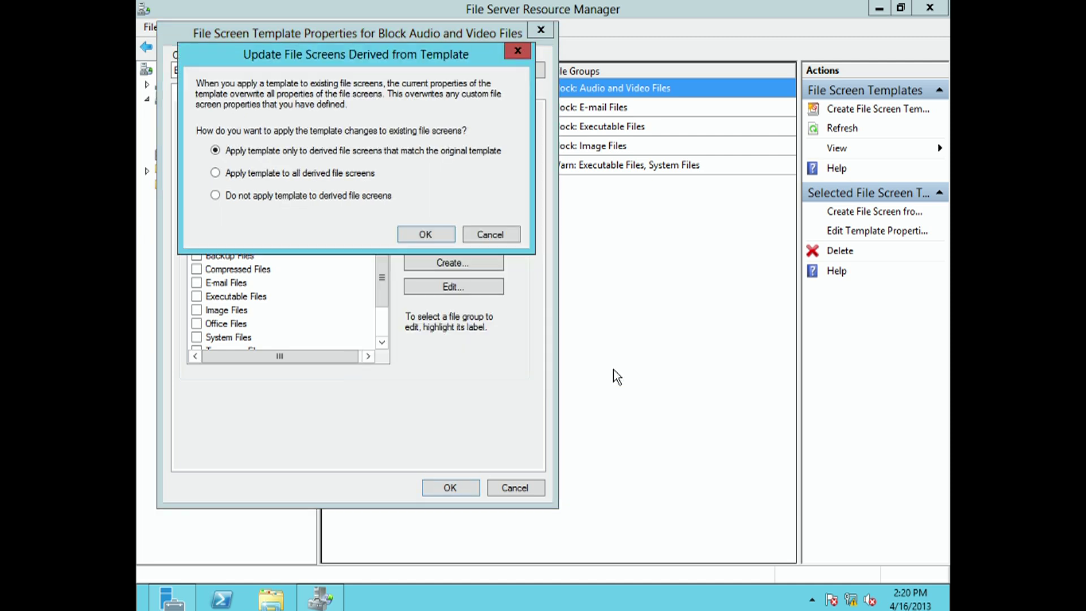
click(418, 234)
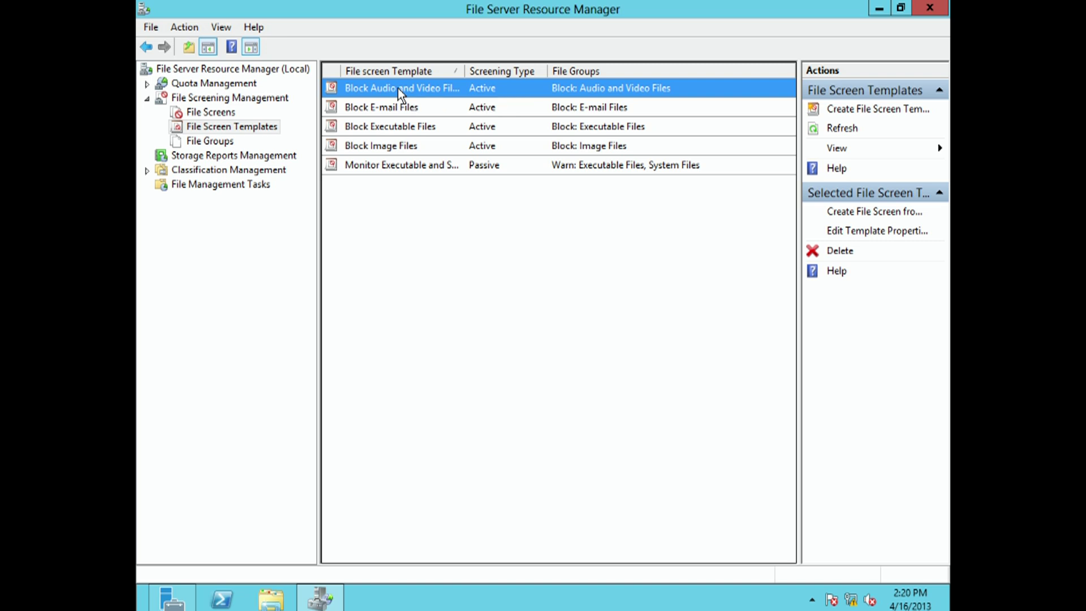
- Open the form for creating a file screen template, examine its settings and cancel it
right_click(417, 226)
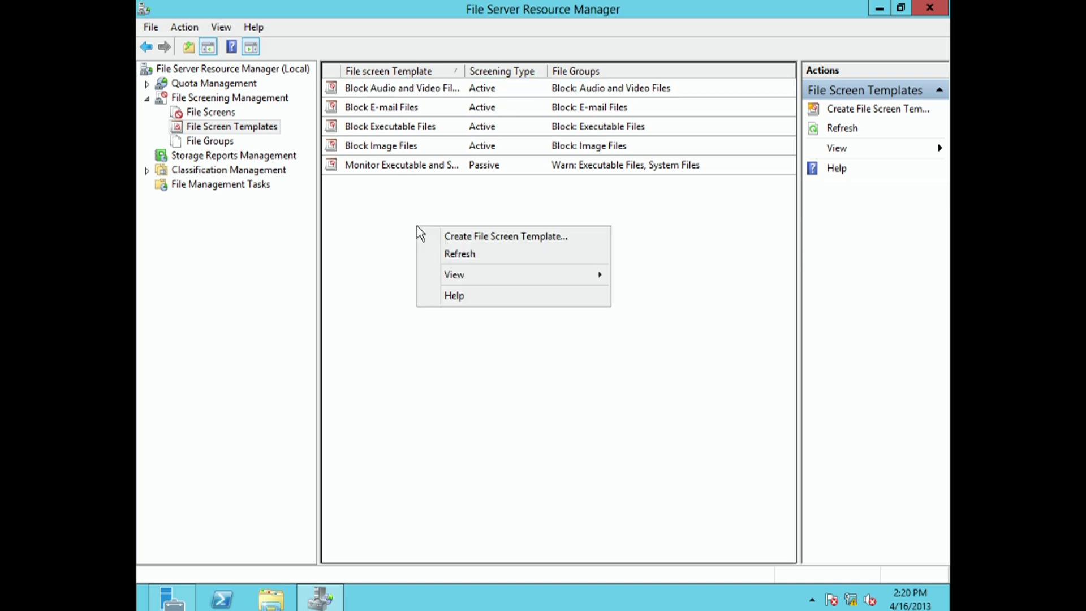
click(521, 237)
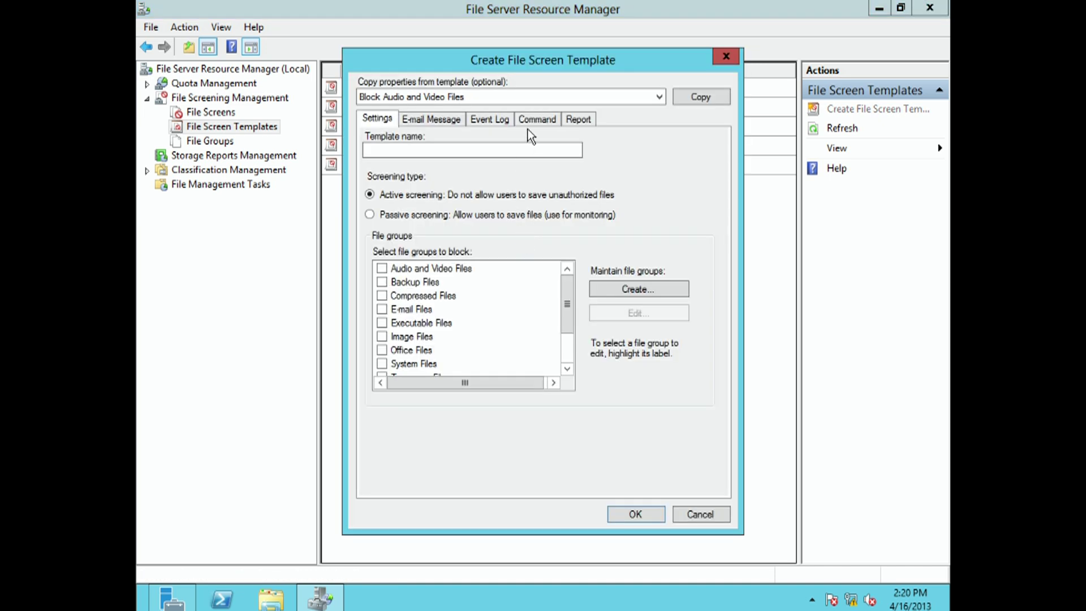
click(701, 515)
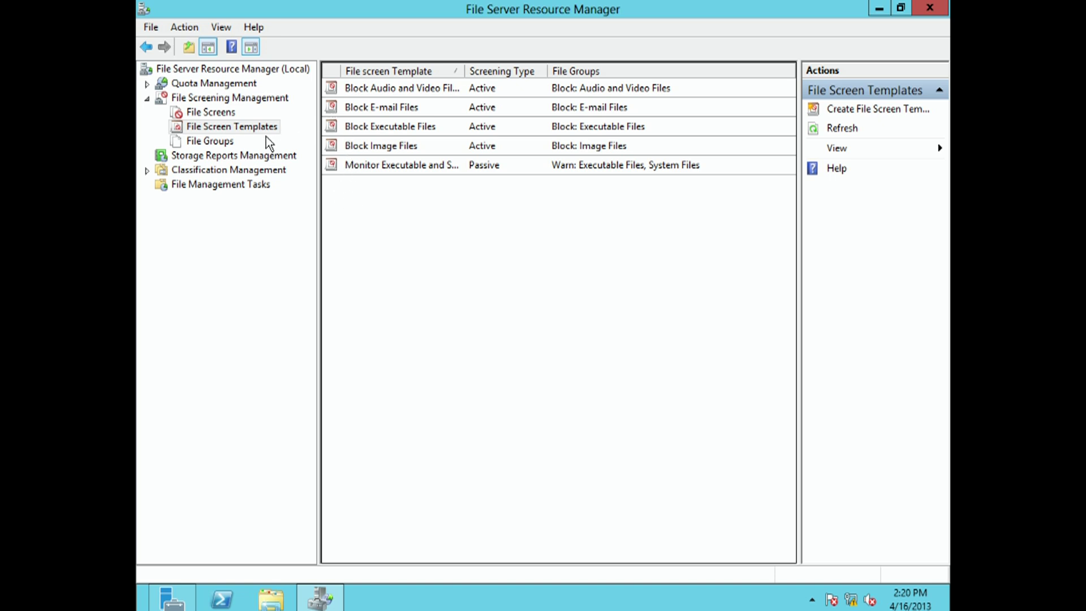
- Revisit the list of file groups and open the list of file screens
click(231, 143)
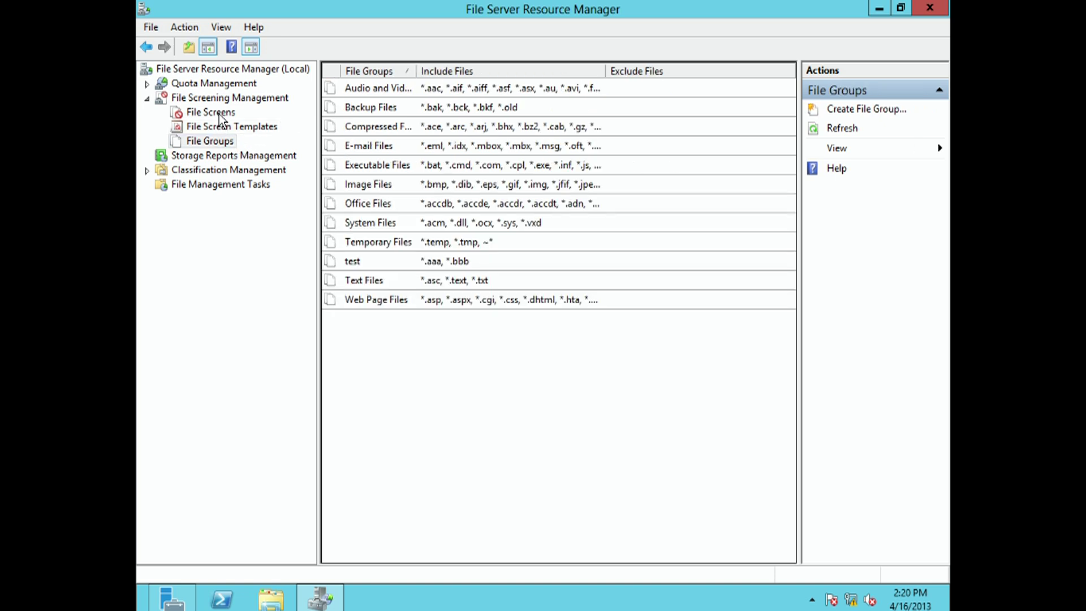
click(219, 117)
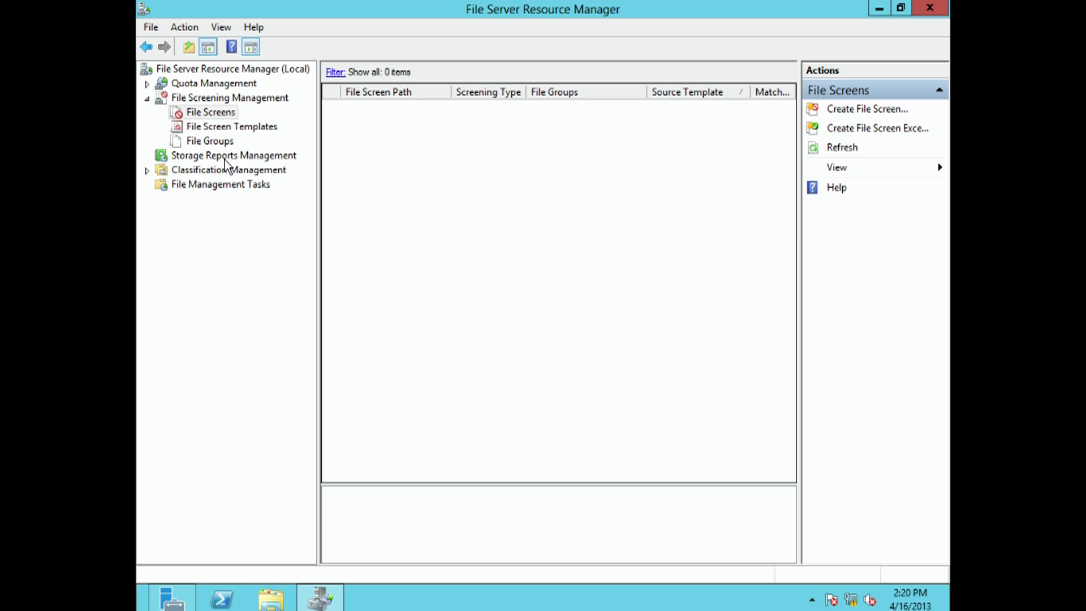
- Open the form for creating a new file screen
right_click(458, 179)
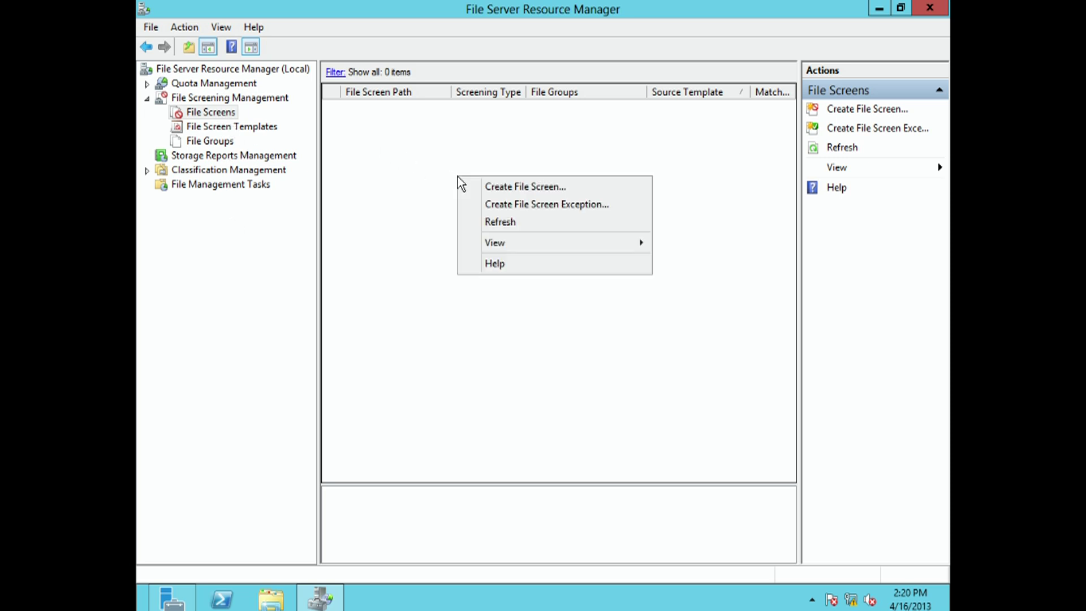
click(531, 186)
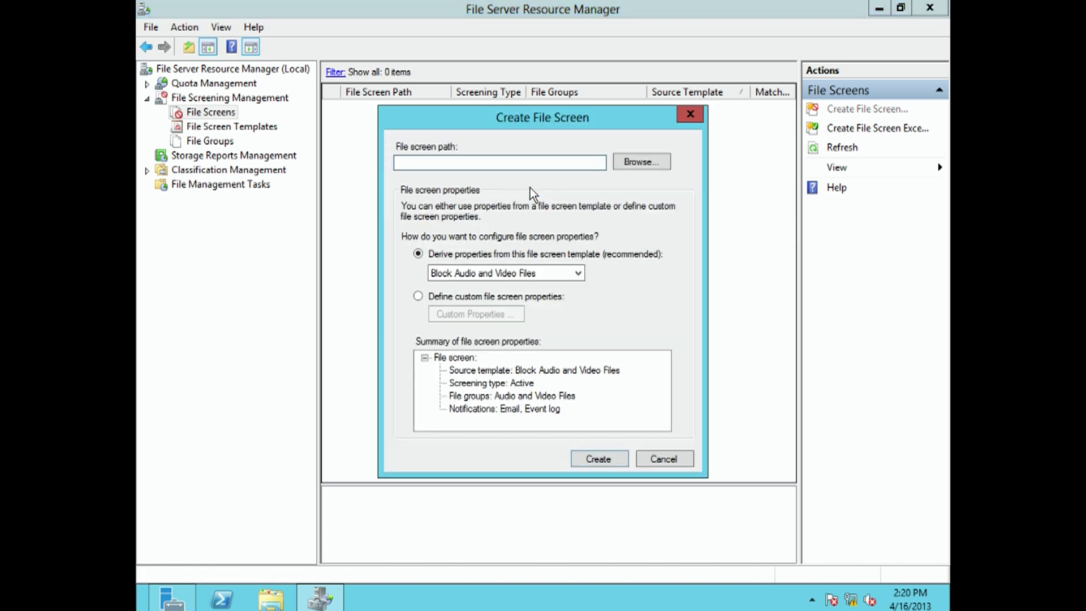
text(test)
drag(514, 164, 396, 163)
key(BackSpace)
- Browse the local disk and set the file screen path to C:\Share
click(633, 162)
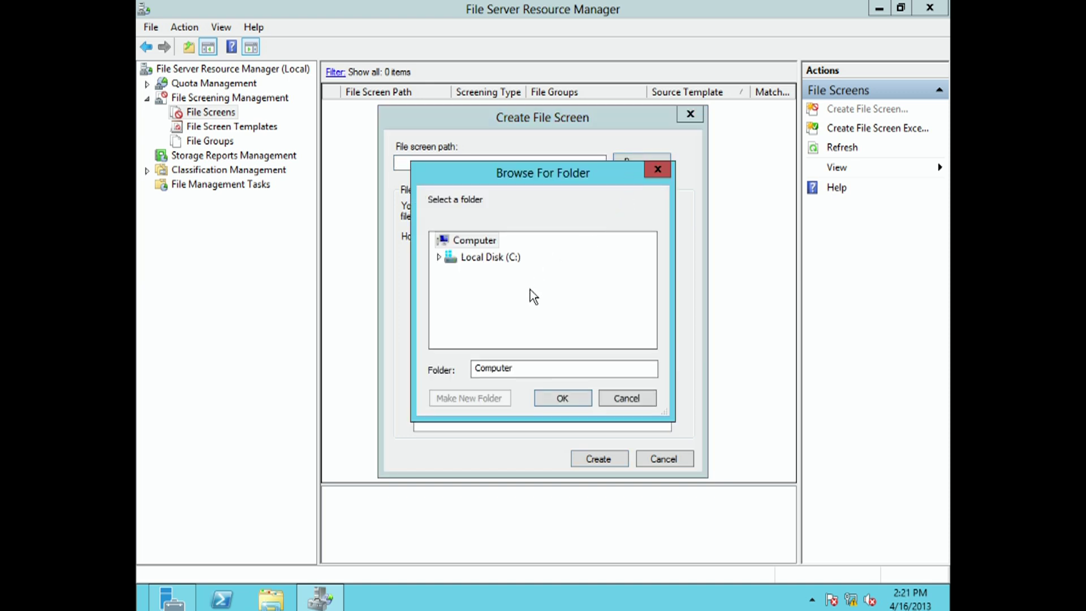
click(439, 258)
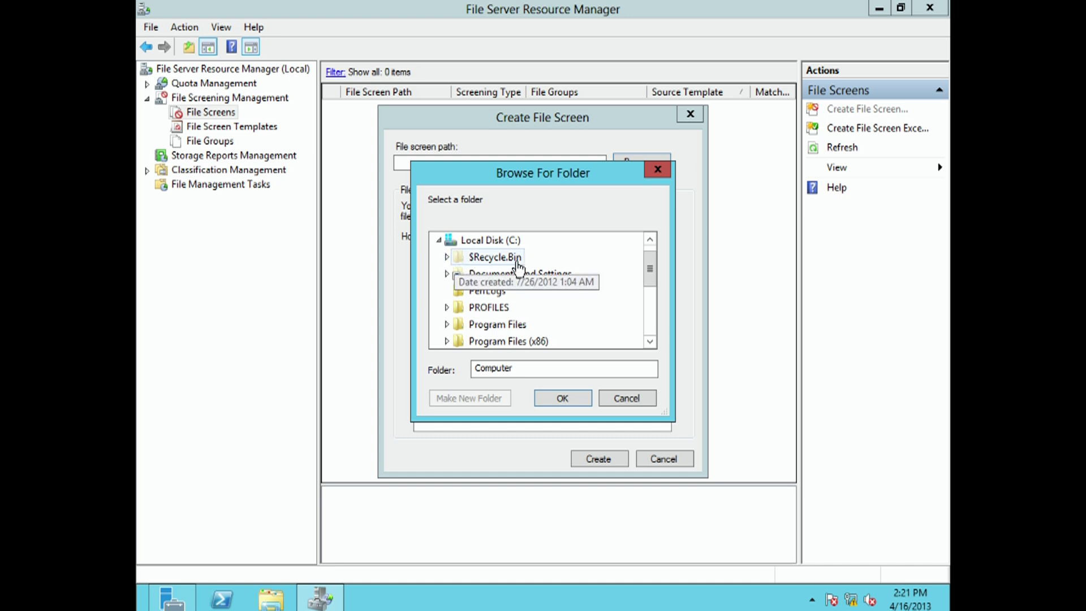
drag(650, 274, 653, 315)
double_click(481, 258)
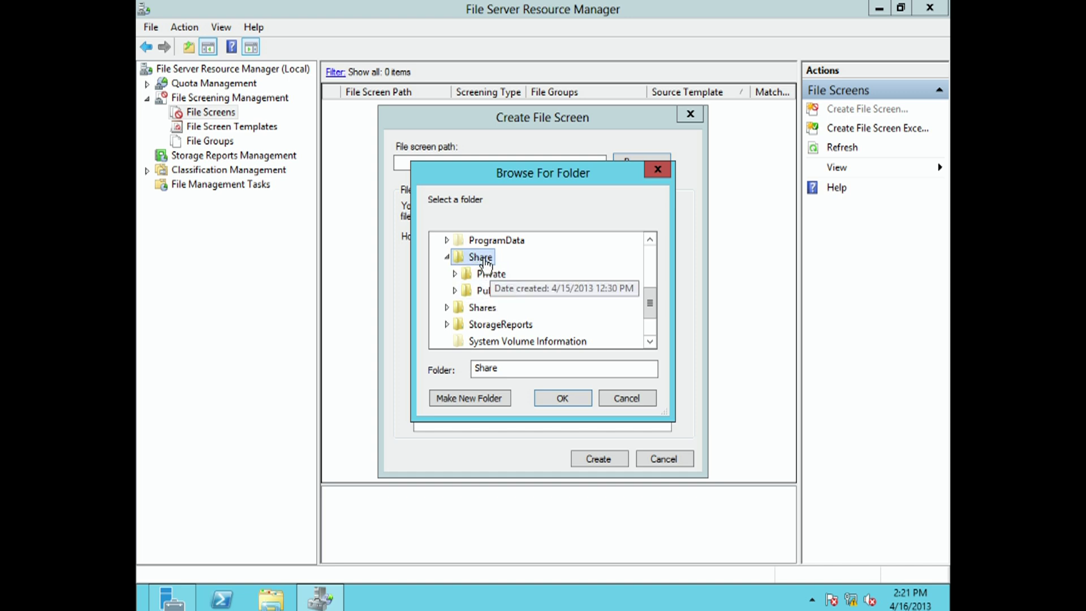
click(562, 398)
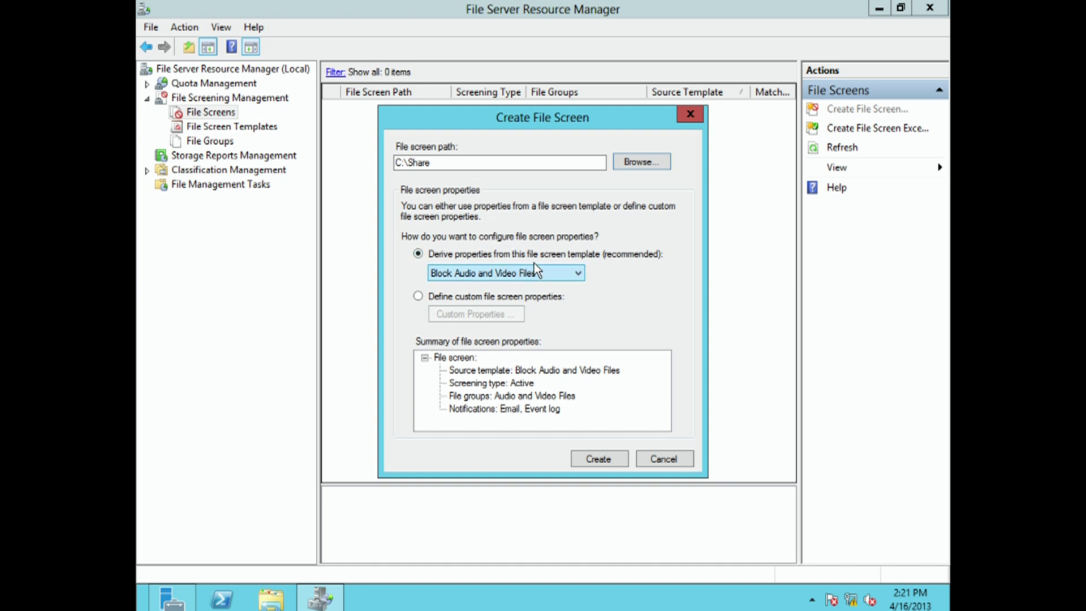
- Create the file screen with properties derived from the Block Audio and Video Files template, and select it to show its details
click(577, 271)
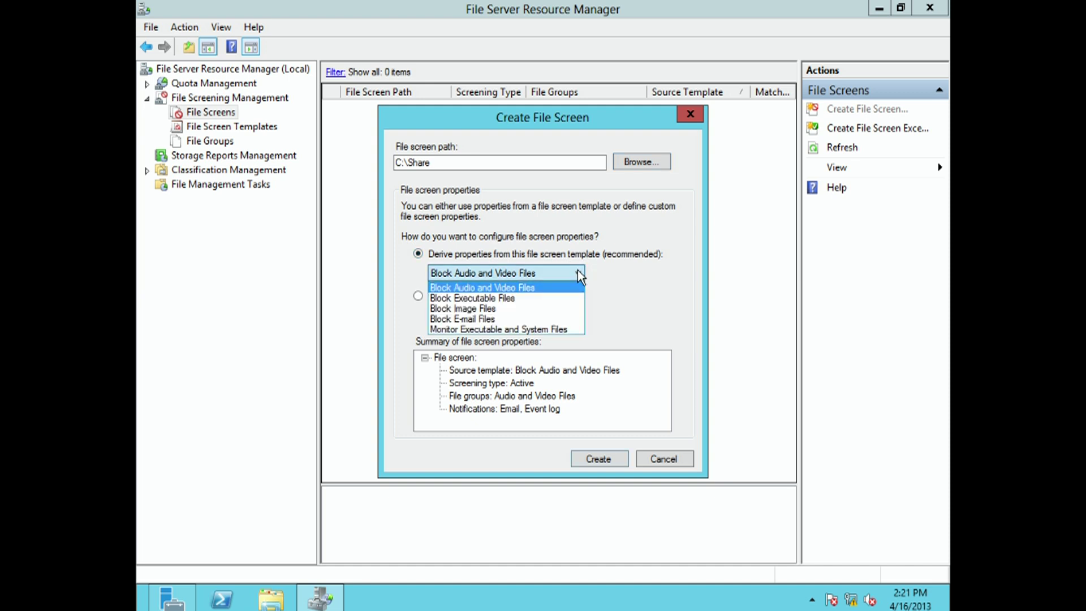
click(482, 286)
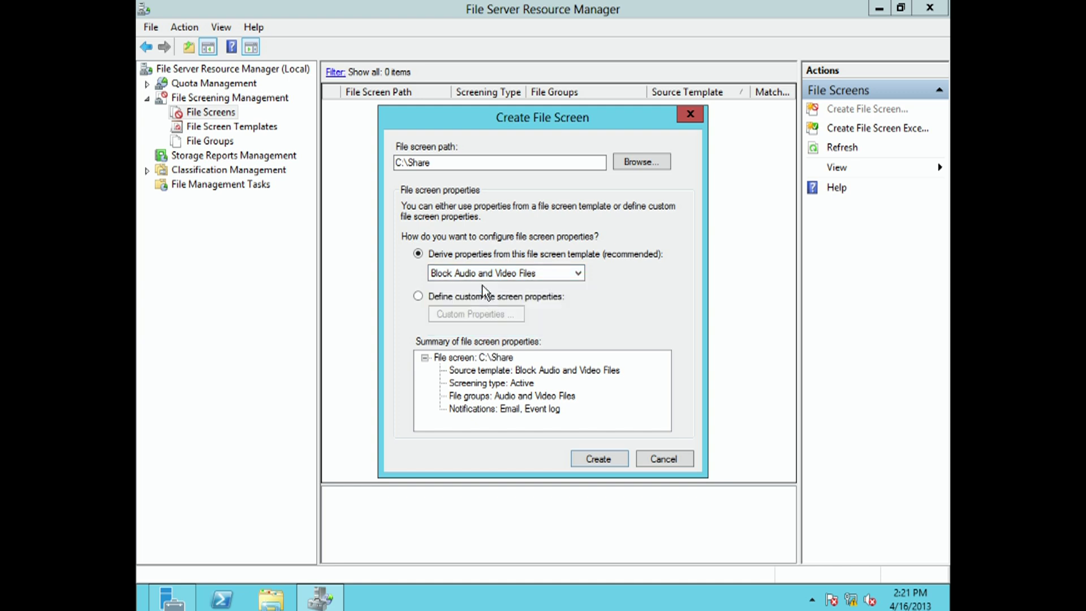
click(600, 458)
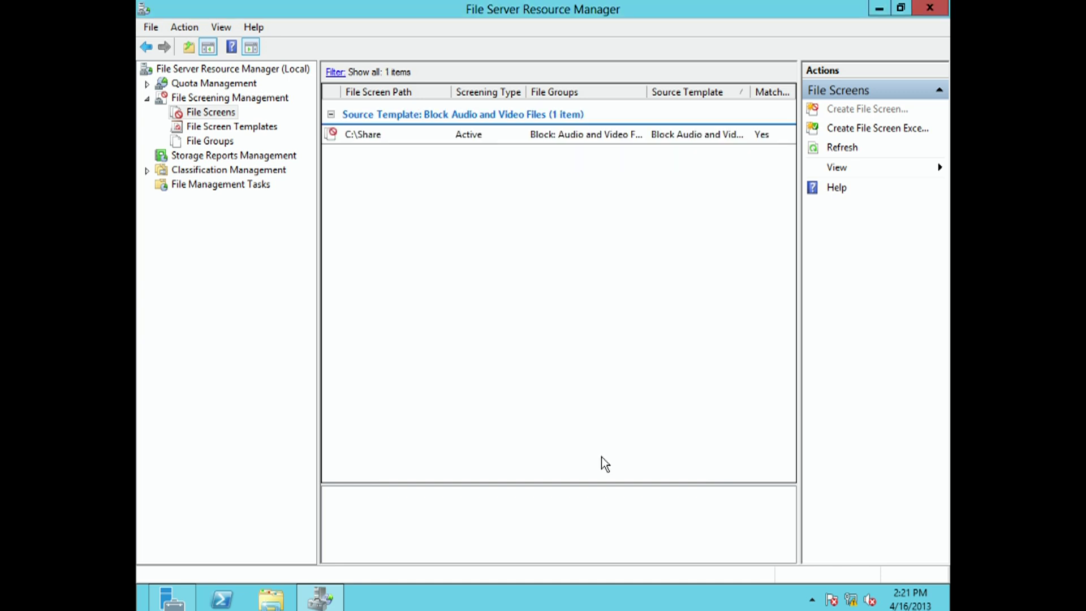
click(411, 135)
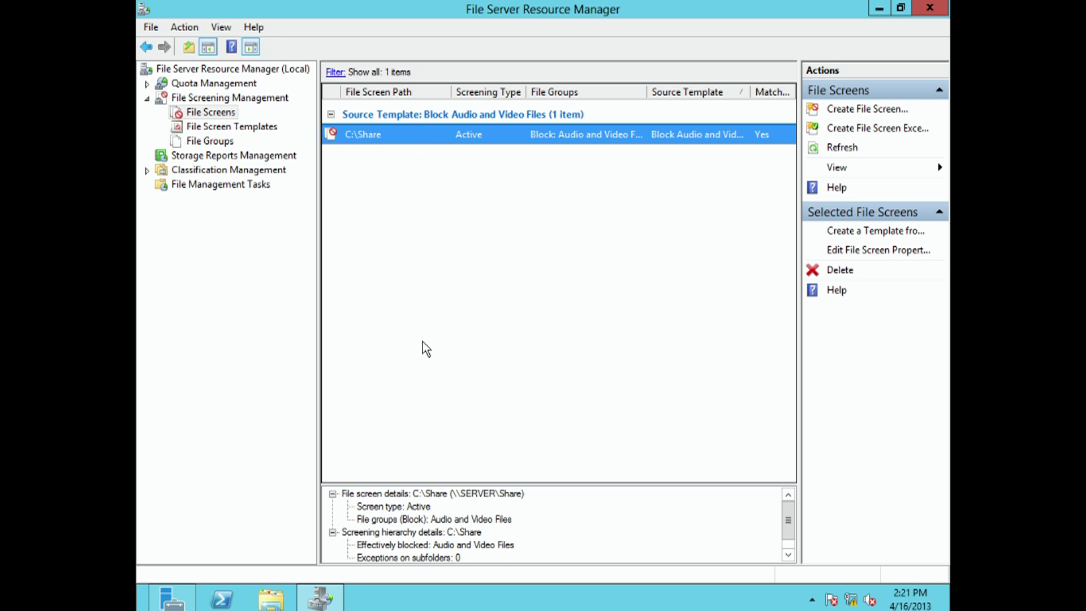
- Switch to the Windows 8 client and move the Report.txt and Song.mp3 icons nearer to the desktop.ini files
mouse_move(472, 610)
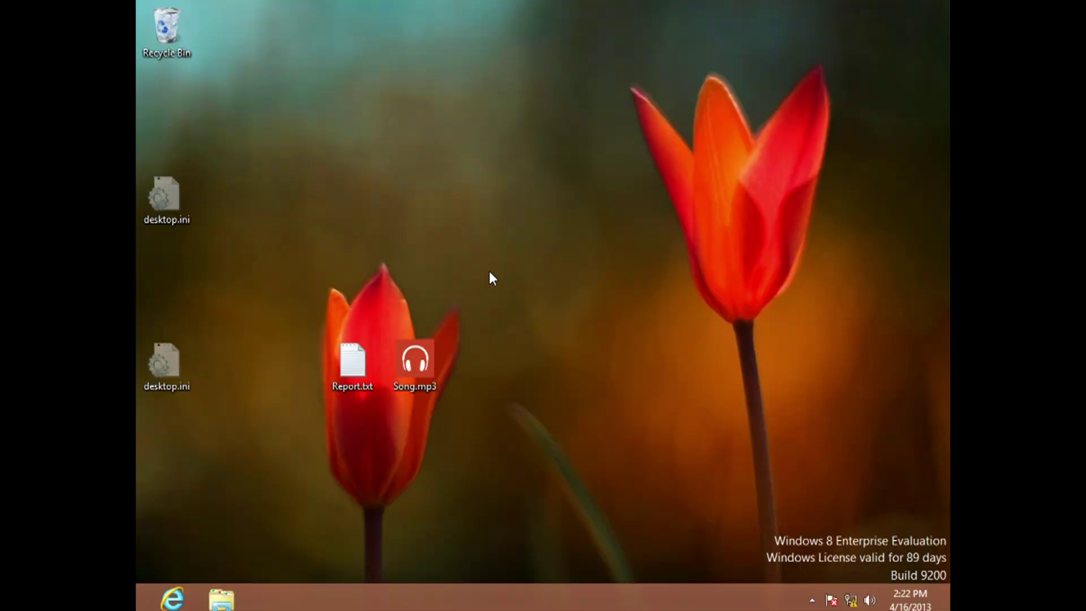
drag(352, 362, 295, 223)
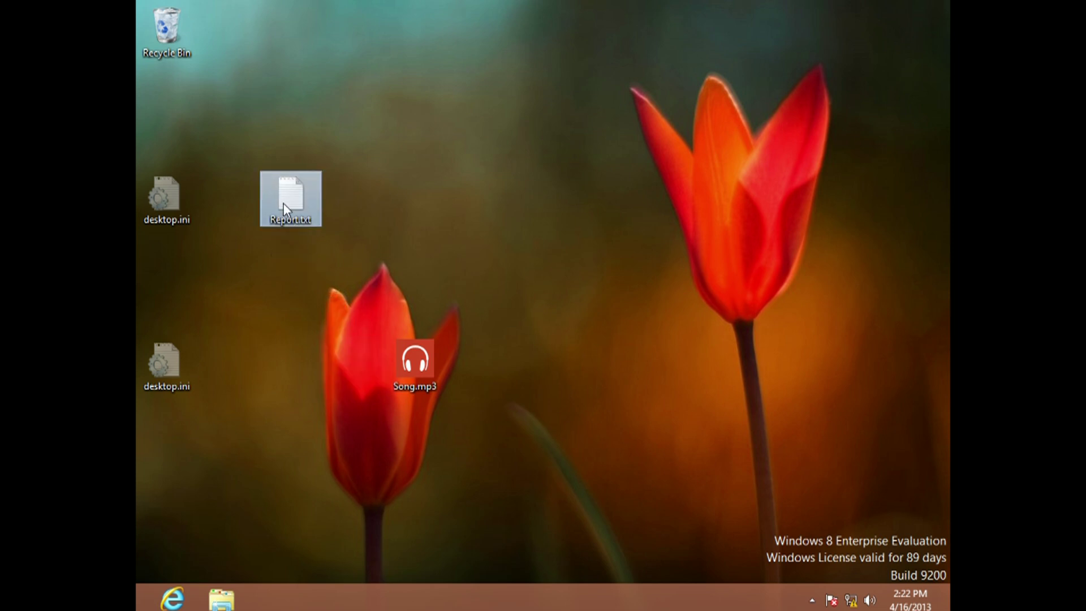
drag(408, 369, 290, 344)
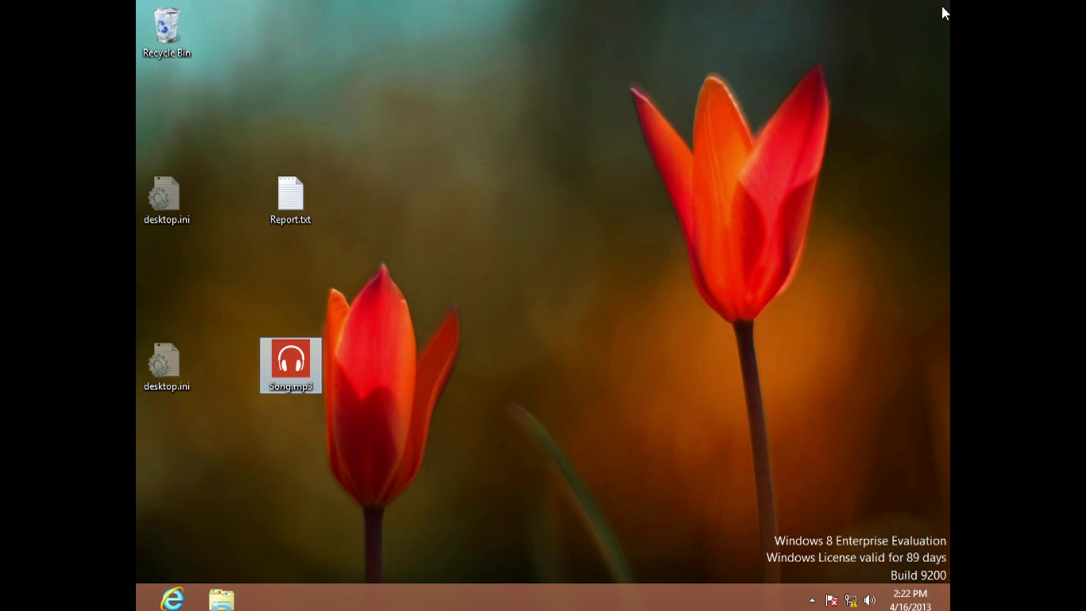
- Open the Share folder on \\server and move its window clear of the desktop files
mouse_move(954, 12)
click(913, 153)
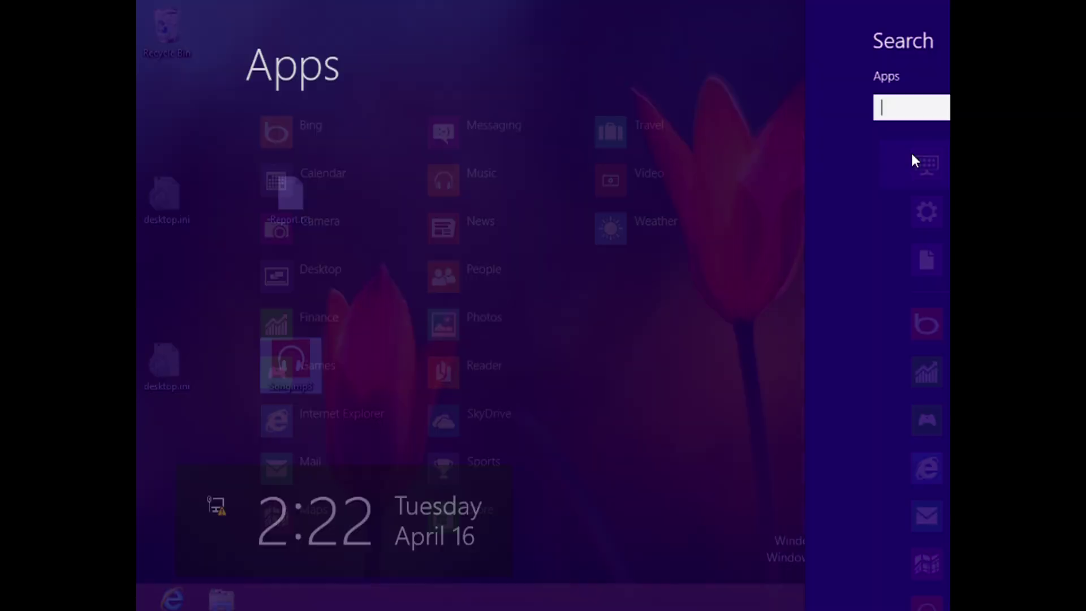
text(\\server)
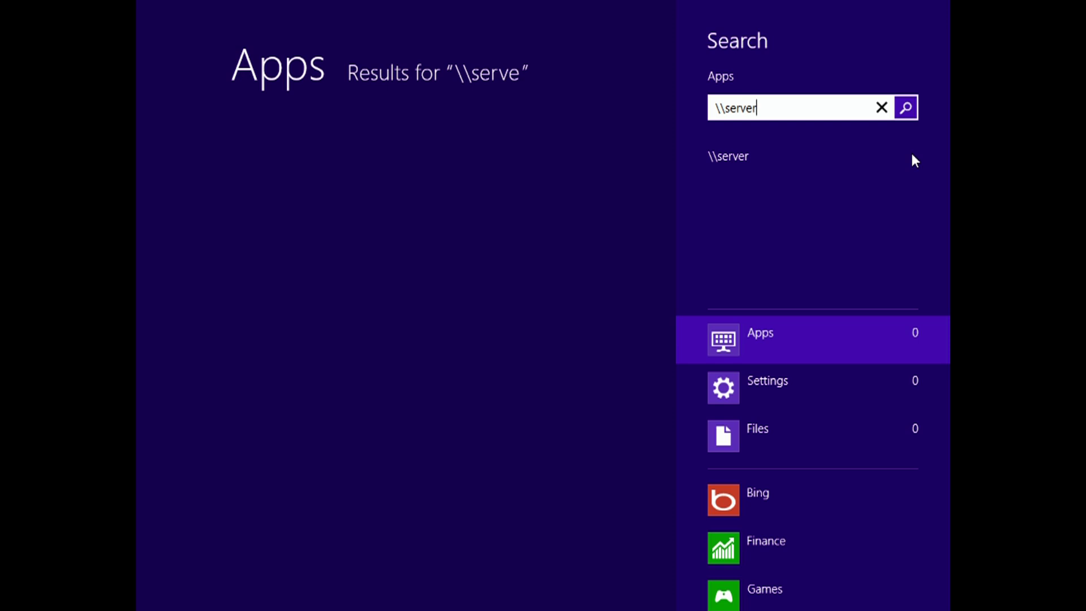
key(Return)
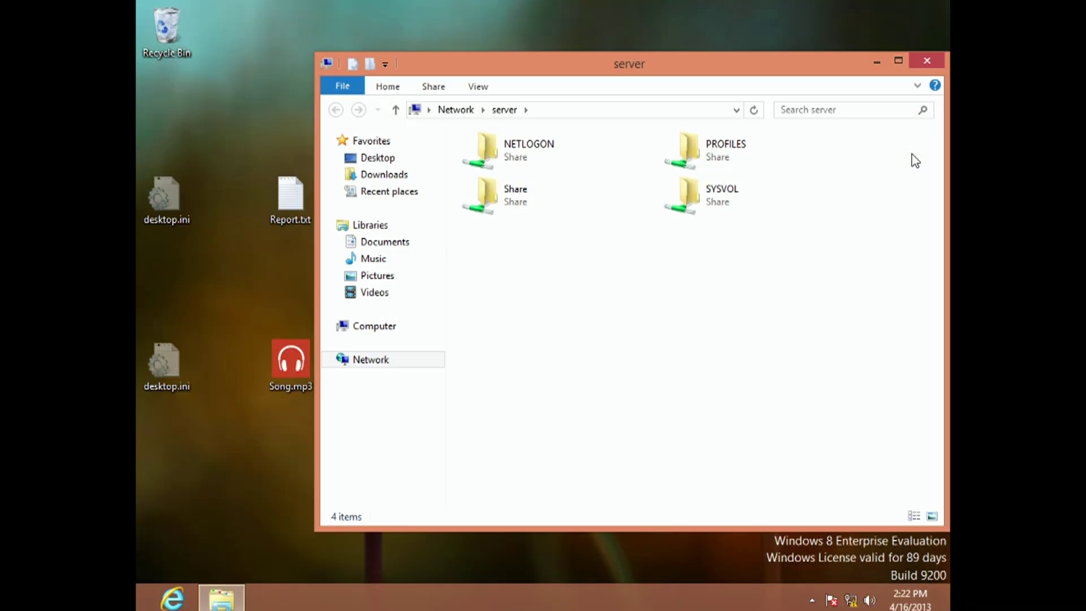
double_click(523, 201)
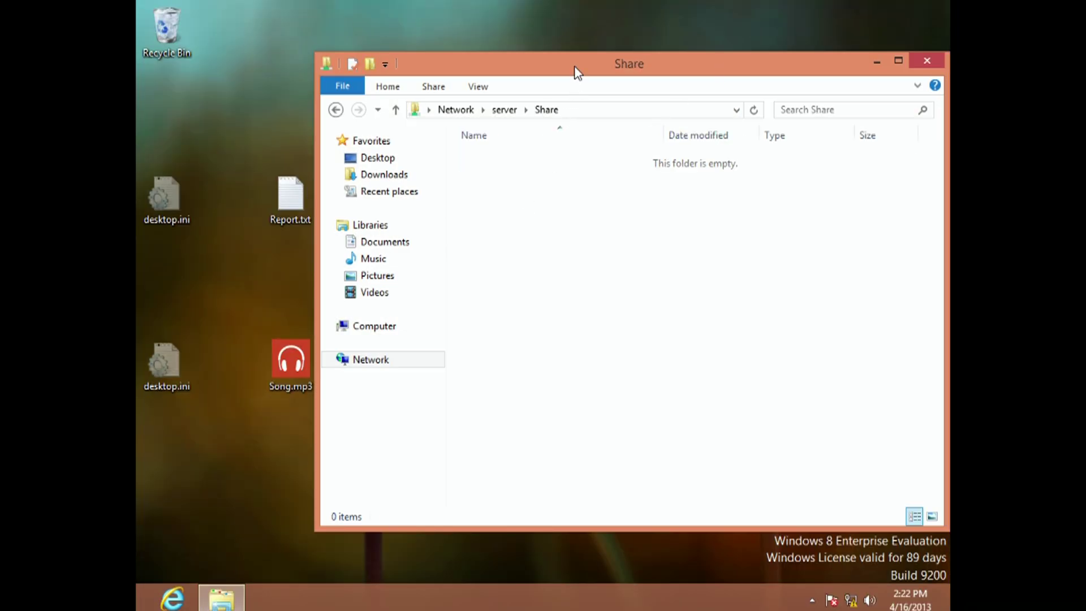
drag(575, 66, 657, 61)
- Copy Report.txt from the desktop into the Share folder on the server
click(297, 199)
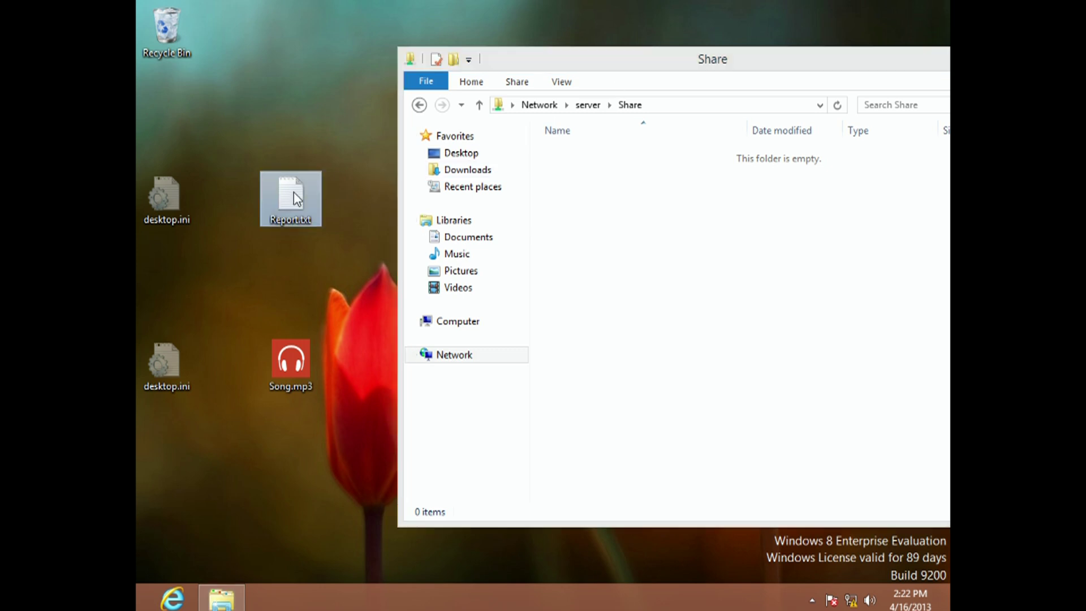
drag(297, 199, 644, 211)
click(647, 218)
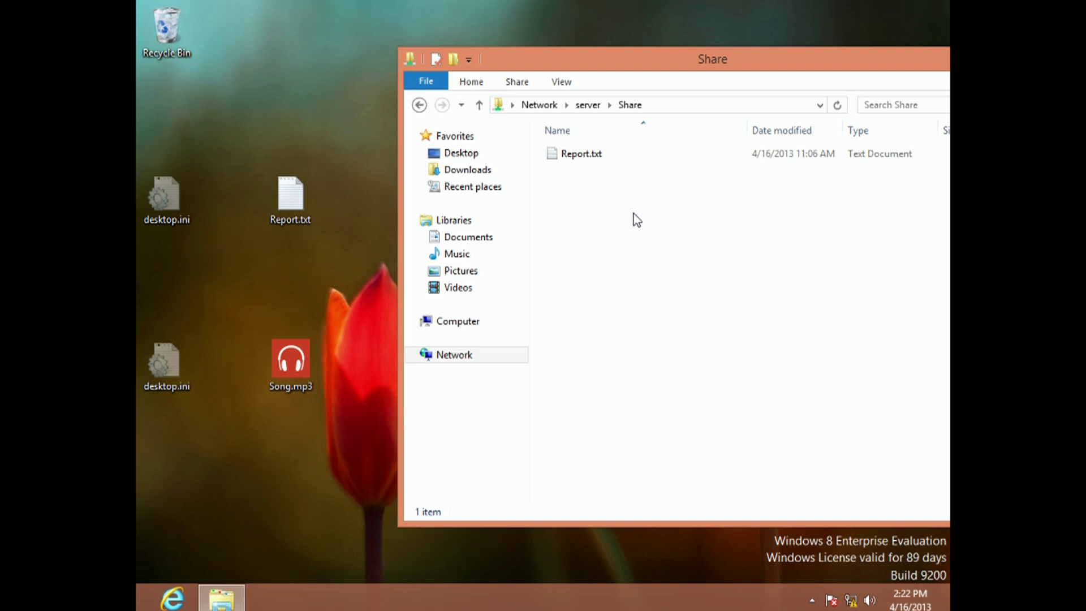
- Try to copy Song.mp3 from the desktop into the Share folder, retry the copy, and dismiss it
click(294, 367)
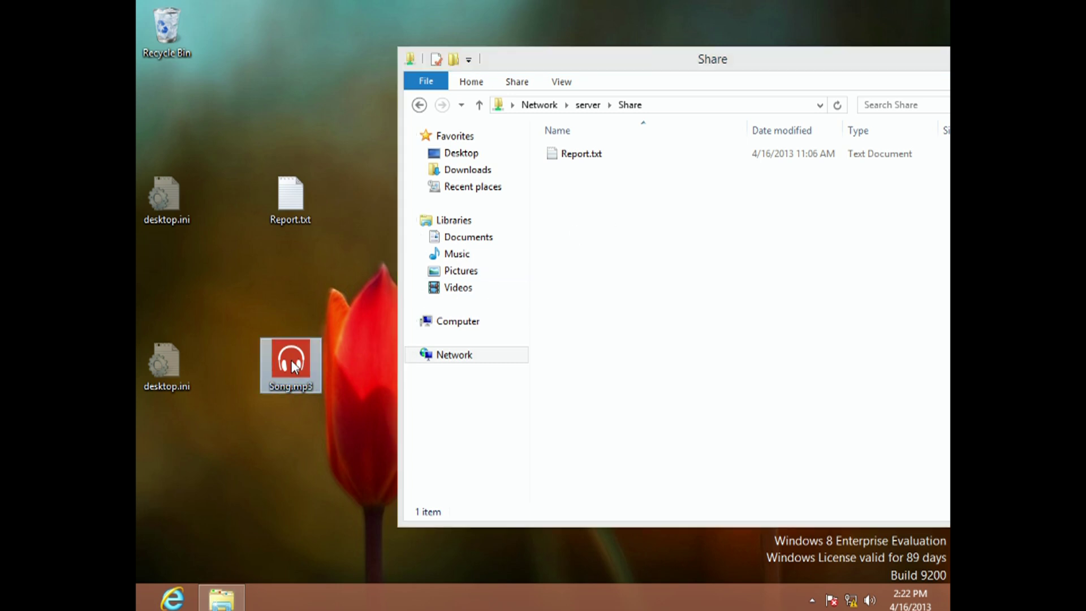
drag(293, 366, 656, 284)
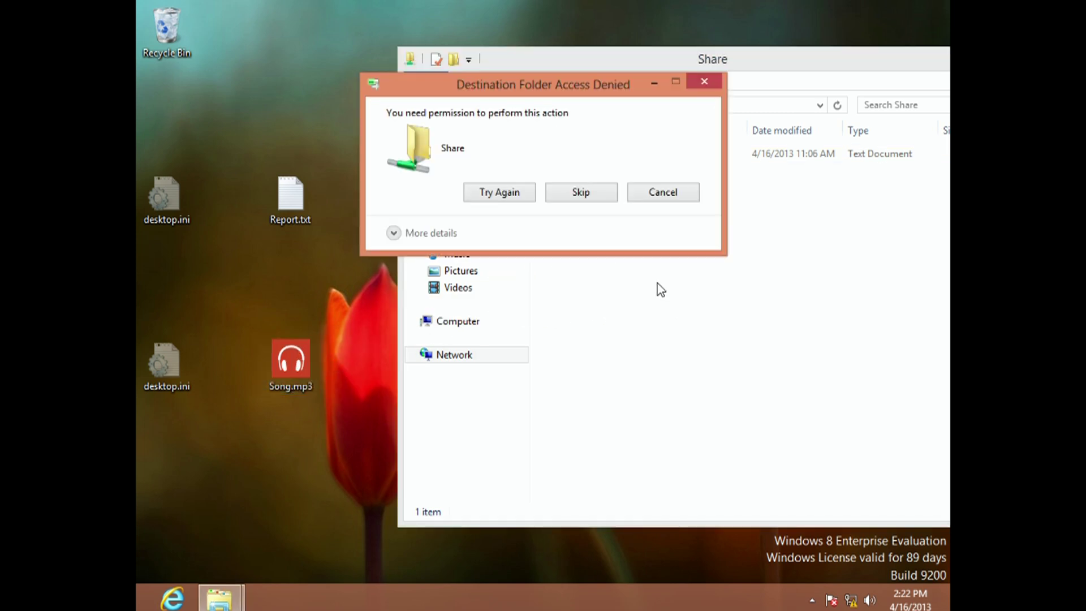
click(509, 194)
click(511, 193)
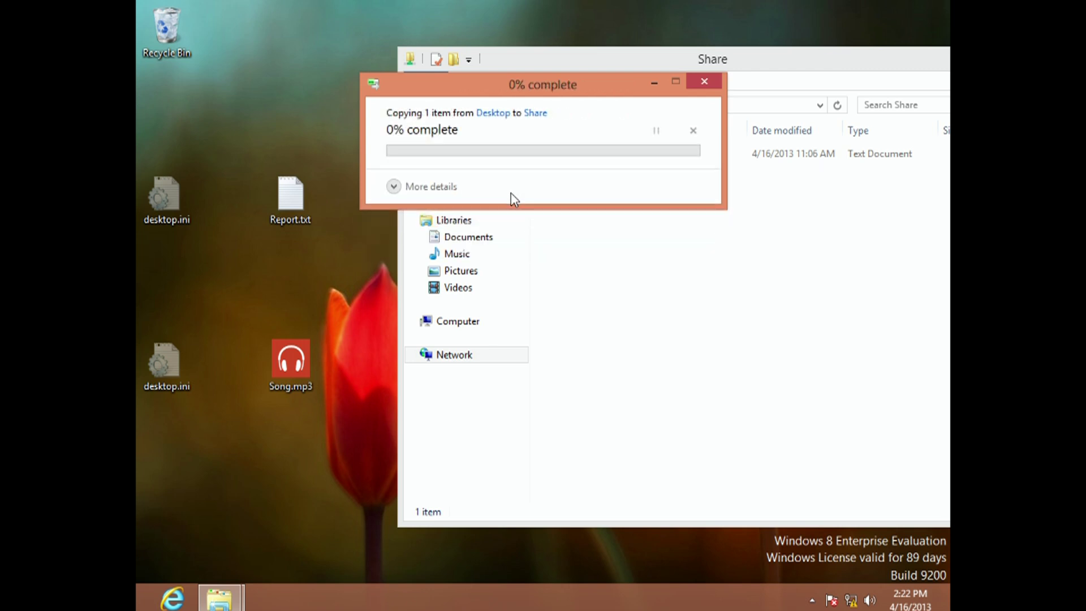
click(511, 192)
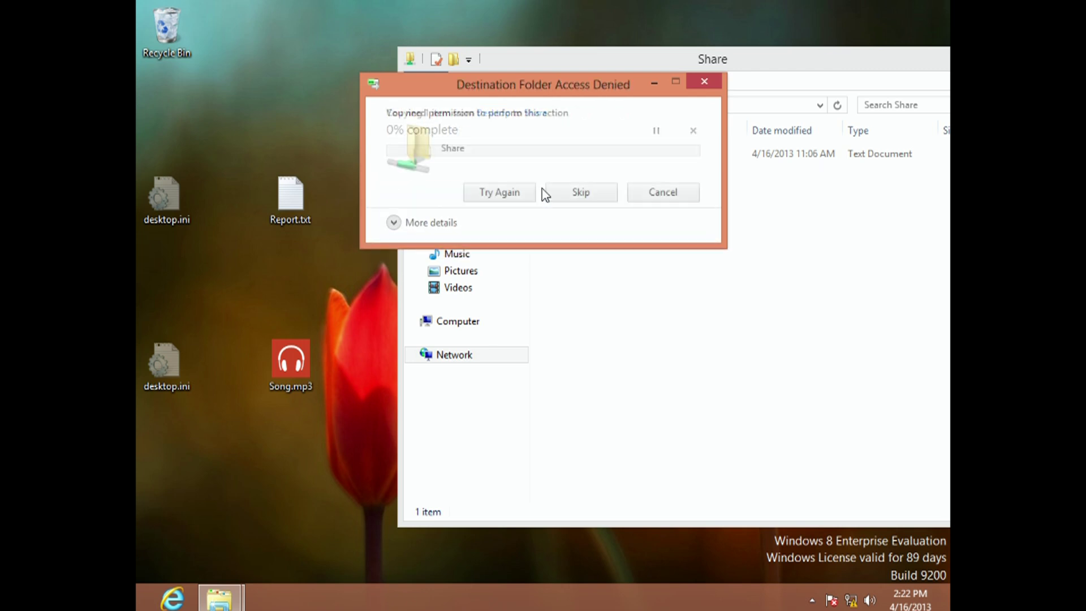
click(702, 81)
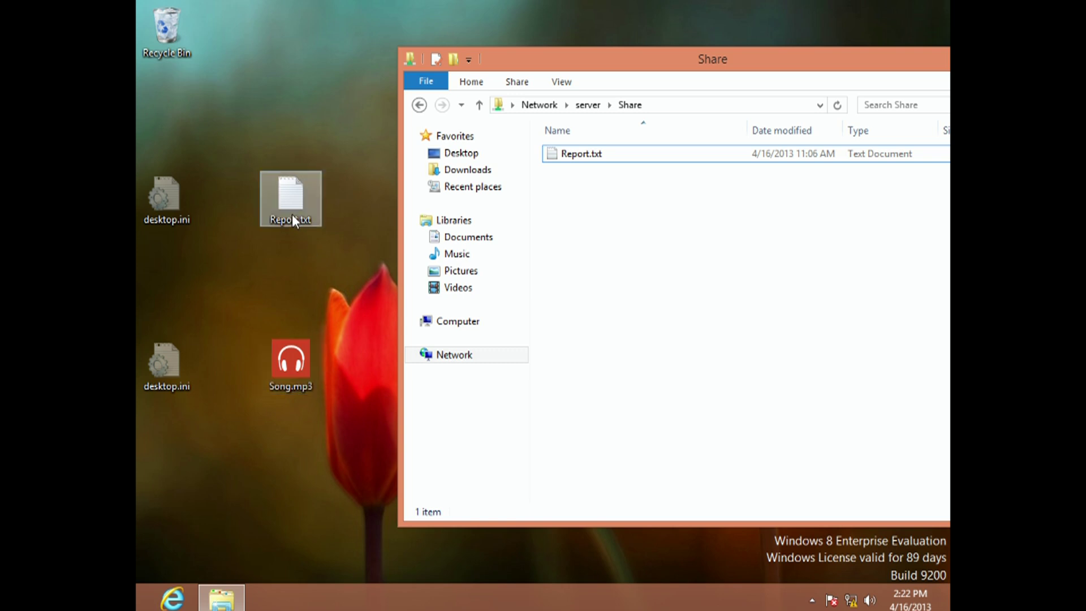
- Rename Song.mp3 on the desktop to Song.doc, accepting the extension change, and copy it into the Share folder
click(312, 387)
click(297, 387)
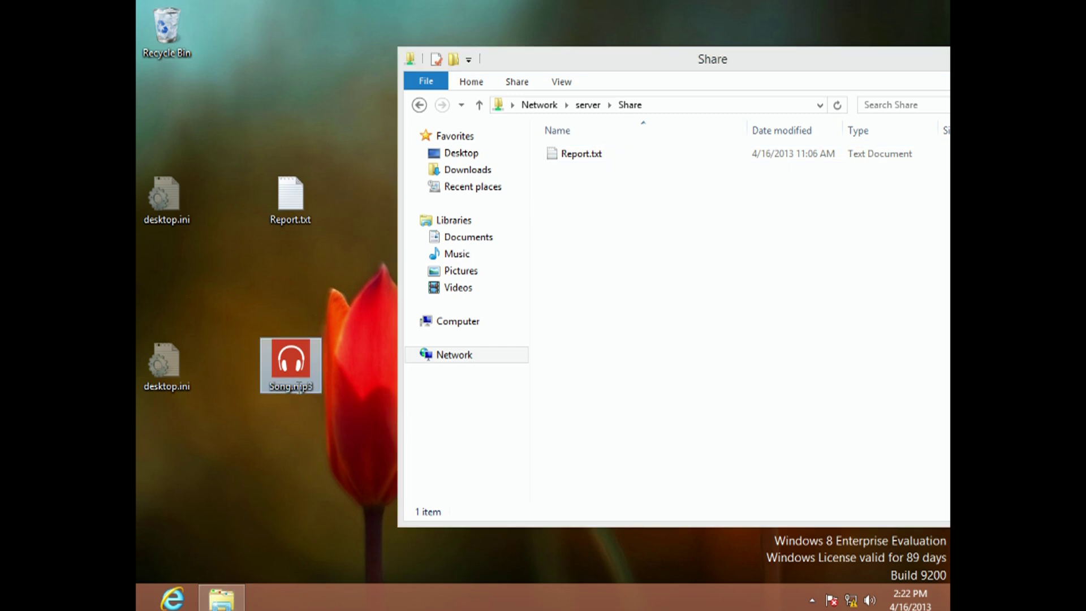
key(End)
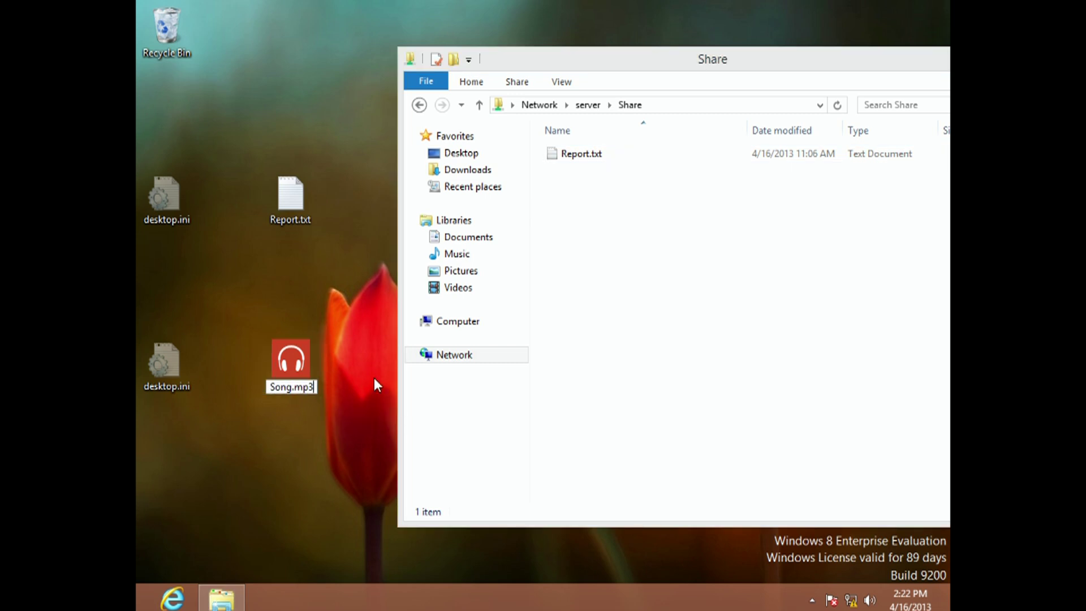
key(BackSpace)
key(BackSpace)
key(BackSpace)
text(doc)
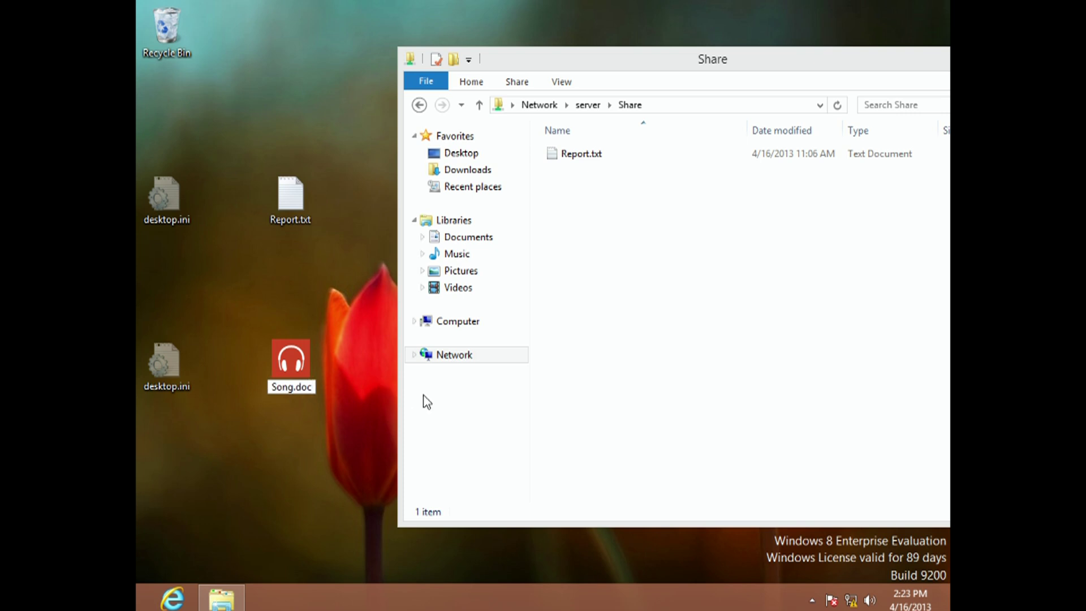
key(Return)
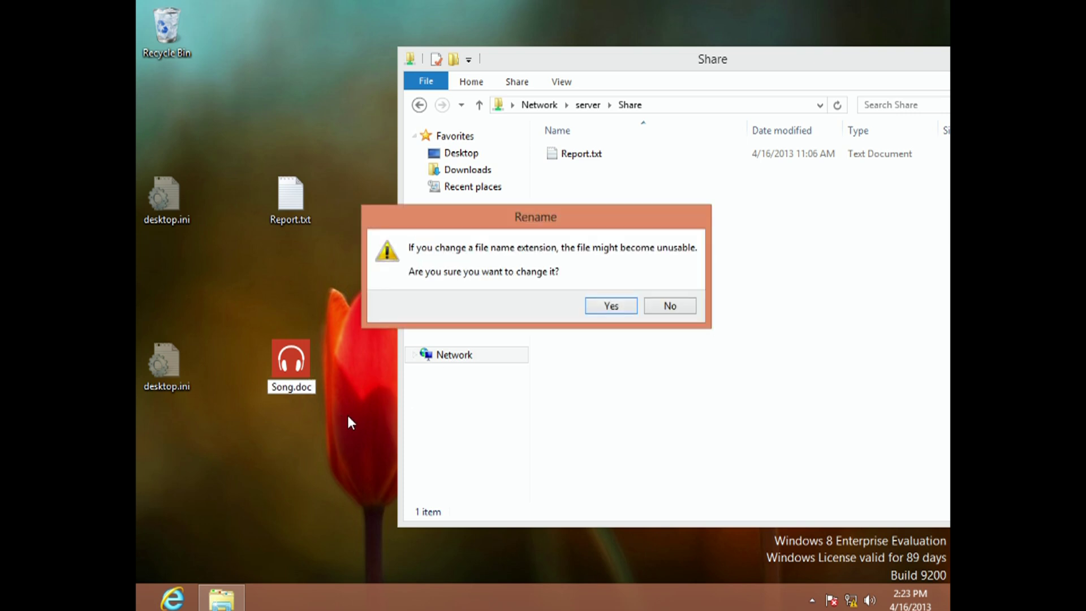
click(611, 306)
drag(340, 415, 629, 304)
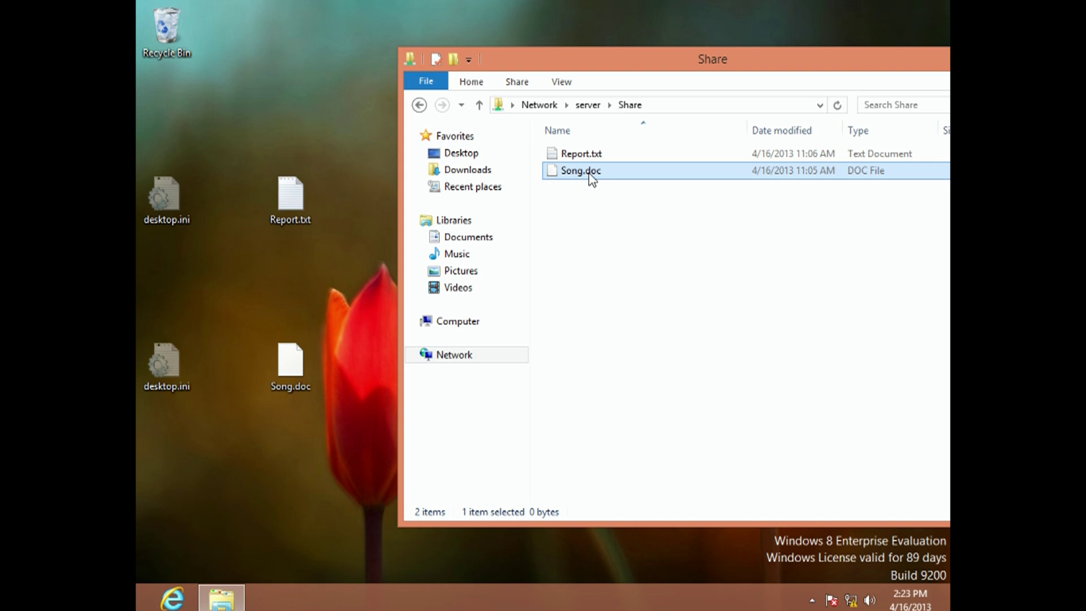
mouse_move(593, 177)
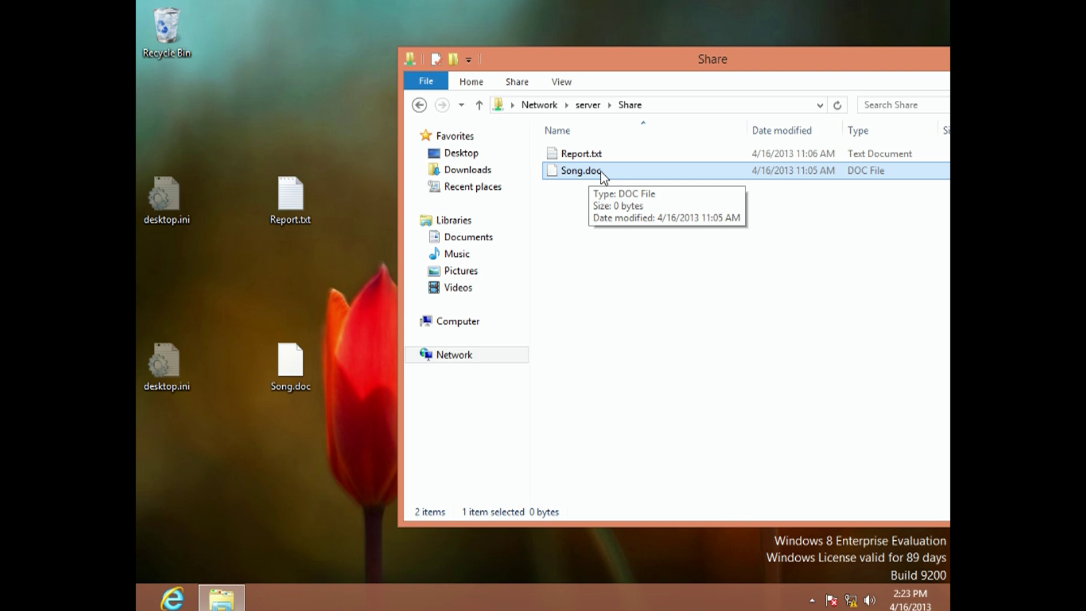
- Switch back to the 2012 Server virtual machine running File Server Resource Manager
mouse_move(543, 607)
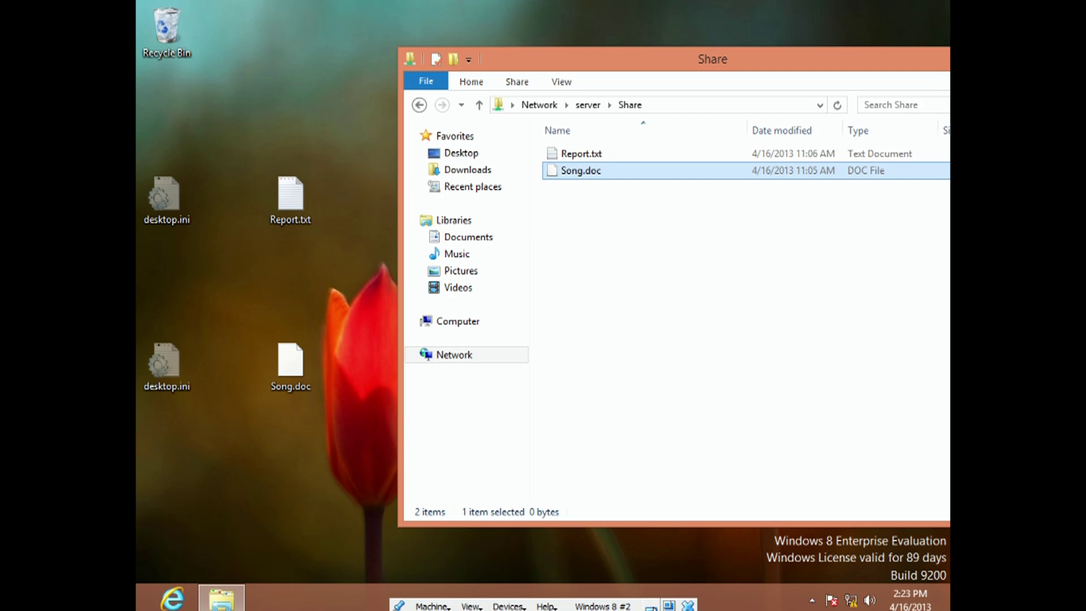
click(651, 606)
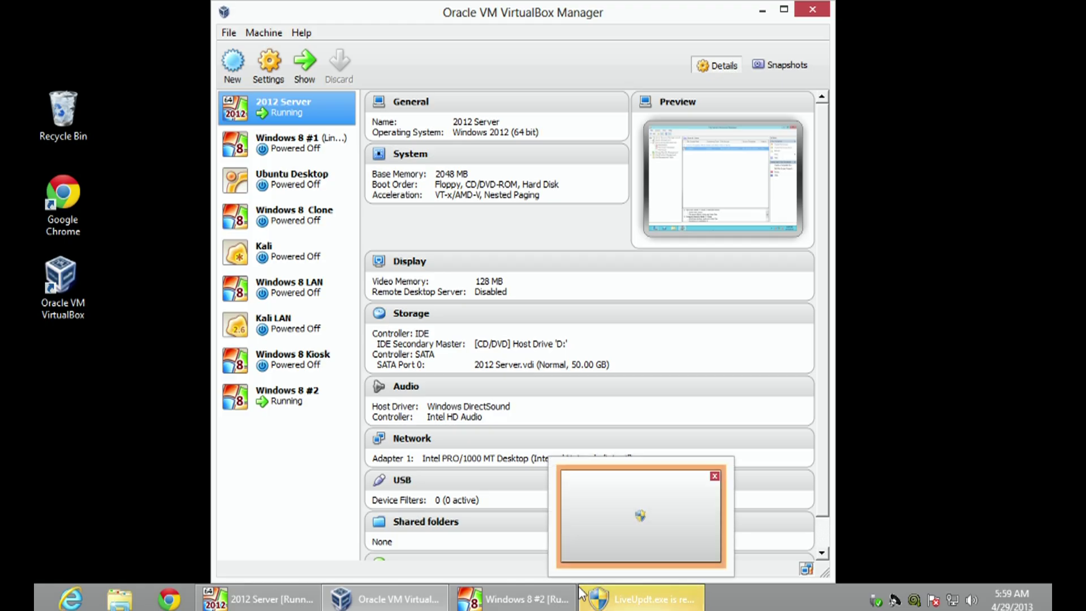
mouse_move(320, 605)
click(277, 520)
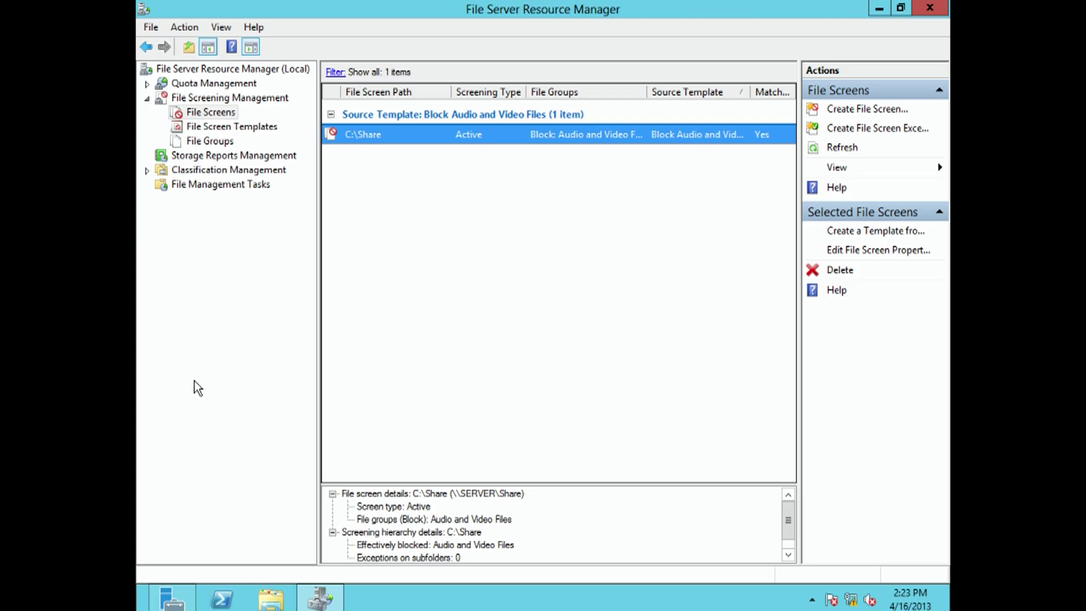
- Review the file groups and file screen templates again, and return to the list of file screens
click(196, 145)
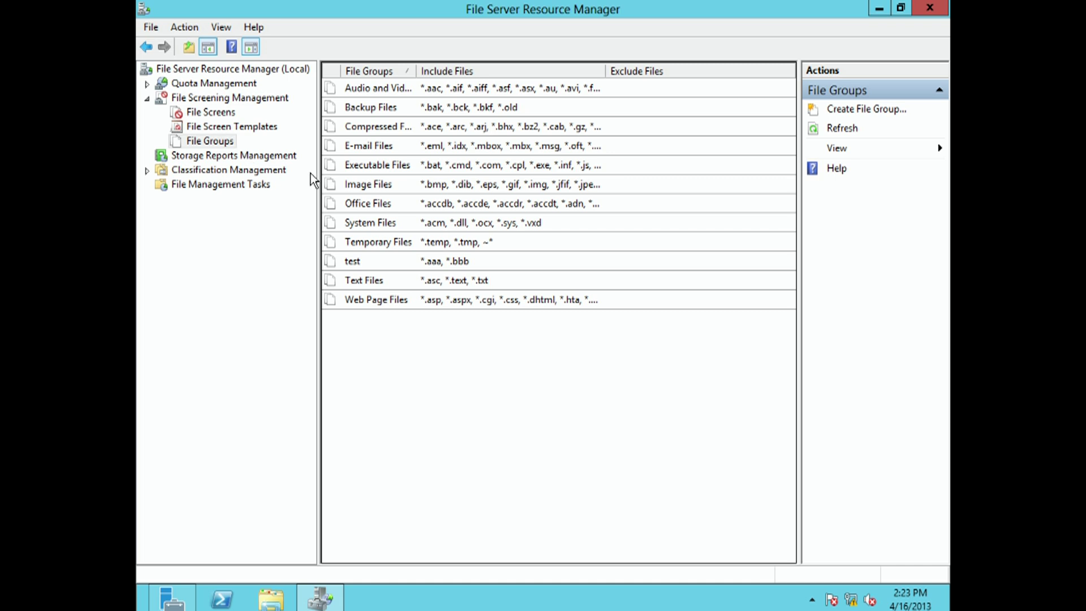
click(249, 127)
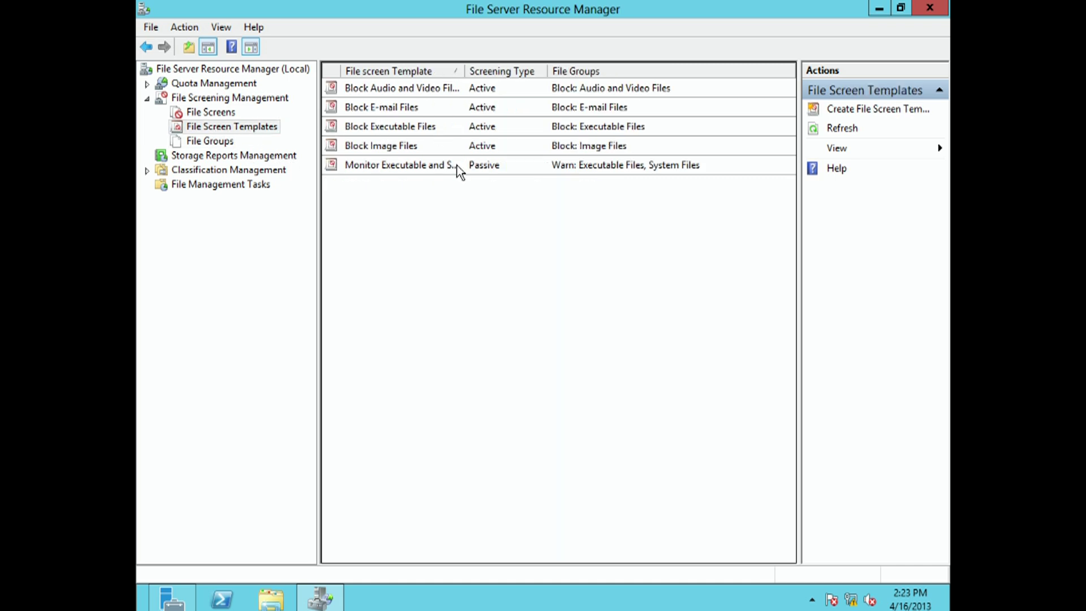
click(212, 141)
click(216, 130)
click(218, 118)
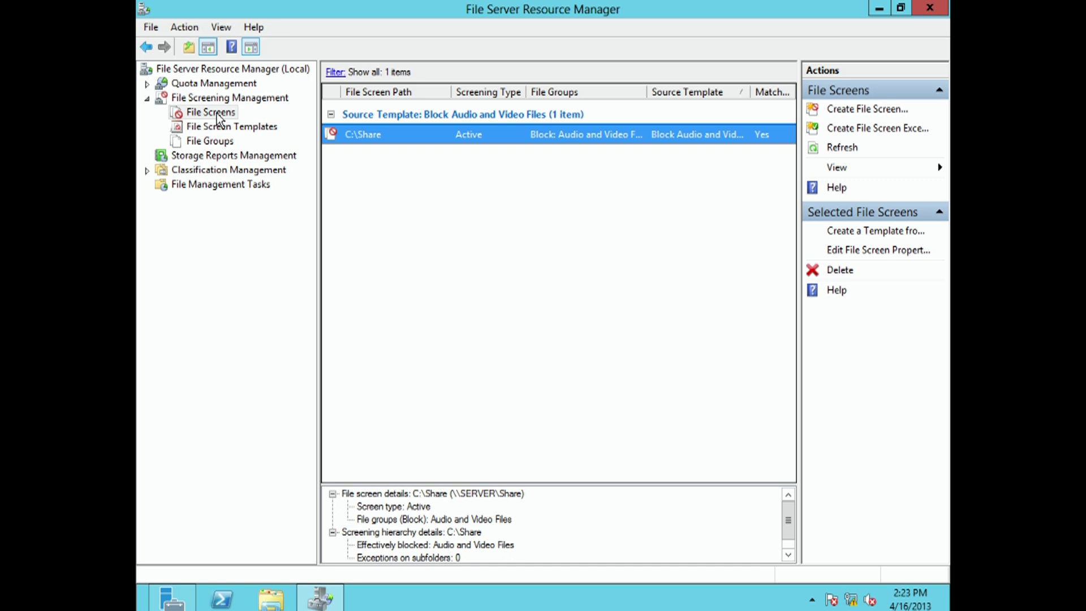